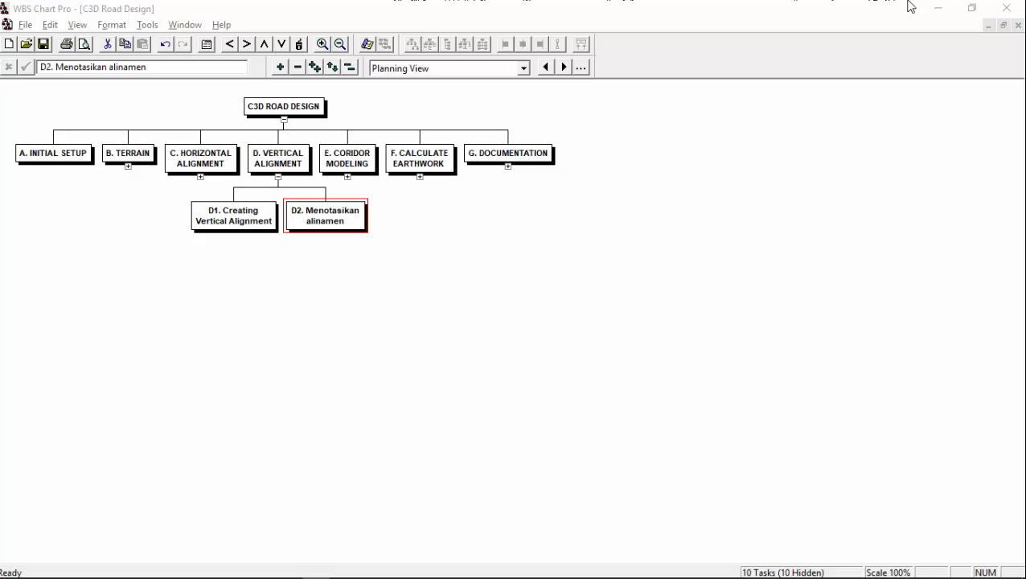
# Switch to Civil 3D and examine the profile view together with its PROFIL ALINAMEN HORIZONTAL title
pyautogui.click(937, 7)
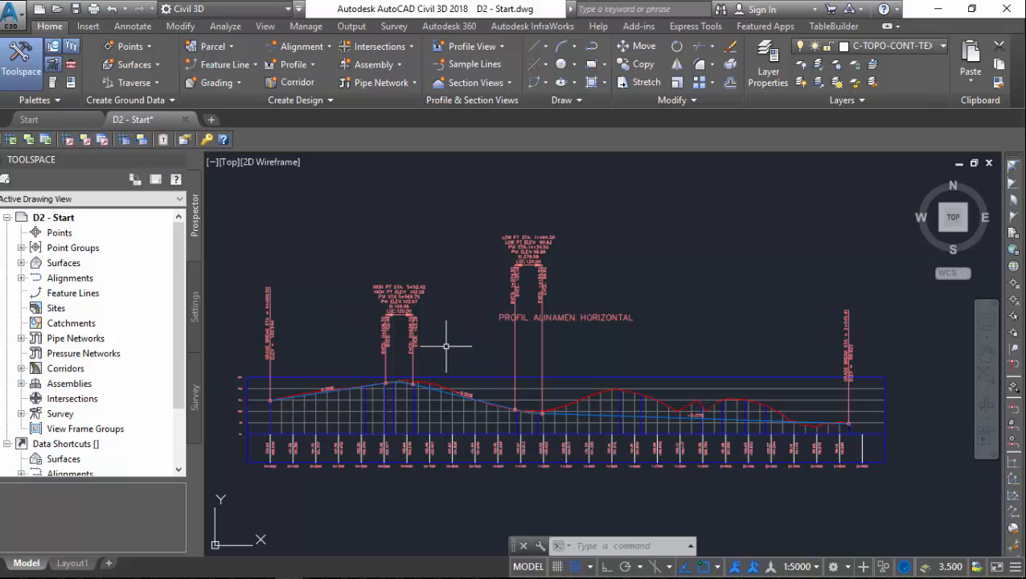
pyautogui.scroll(2, 547, 320)
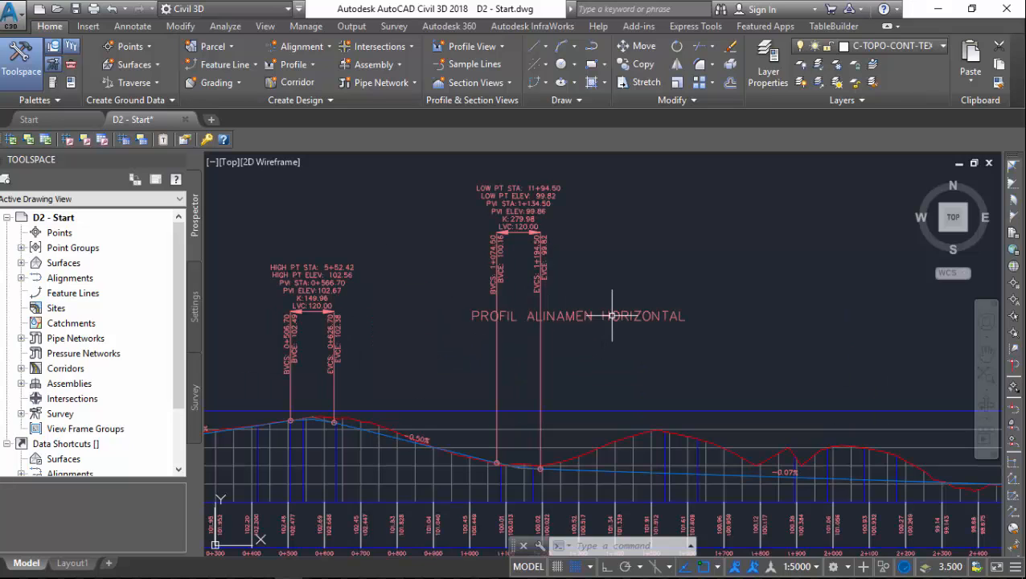
pyautogui.click(604, 325)
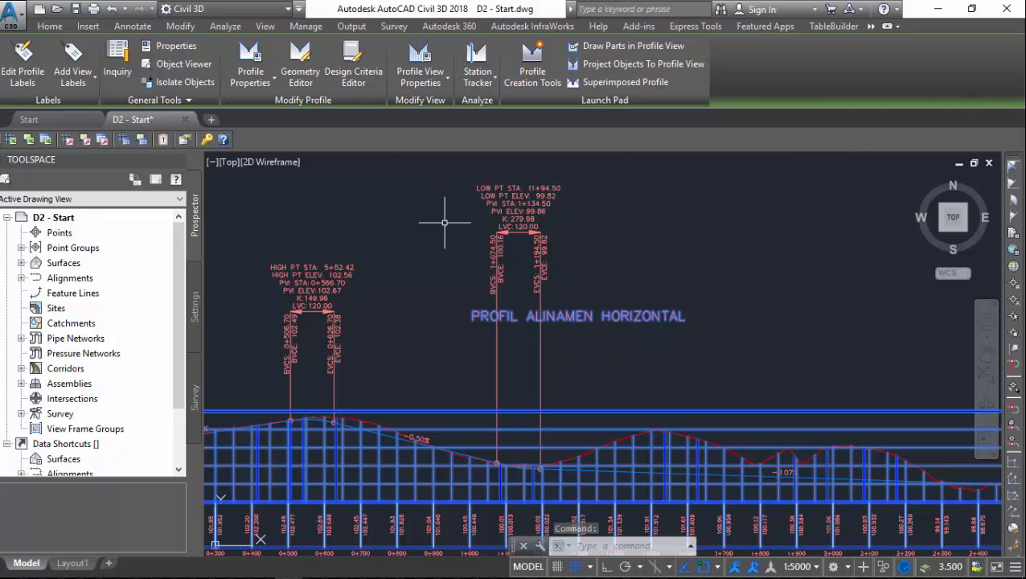
pyautogui.click(567, 320)
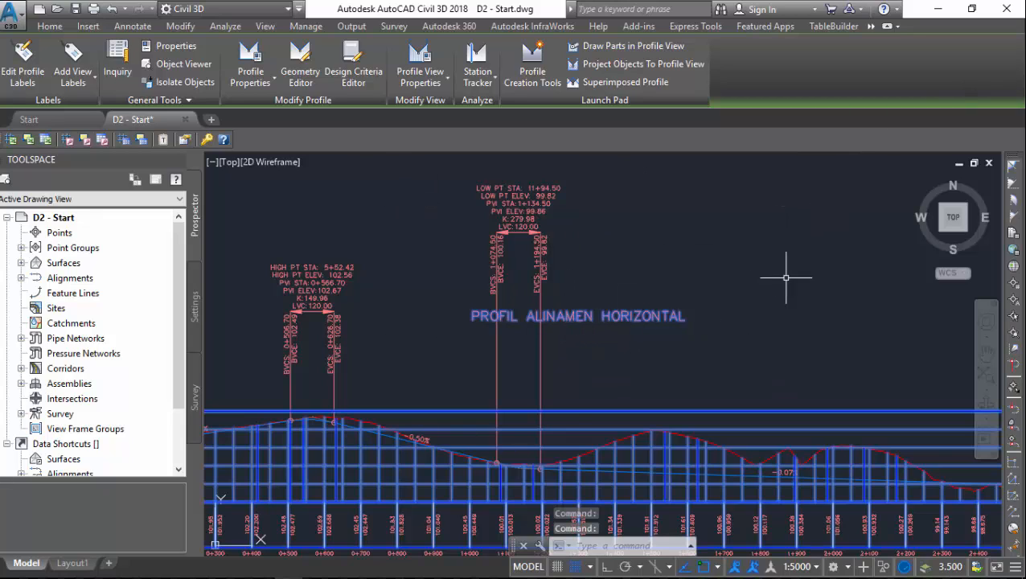
pyautogui.press('Escape')
pyautogui.scroll(-2, 612, 305)
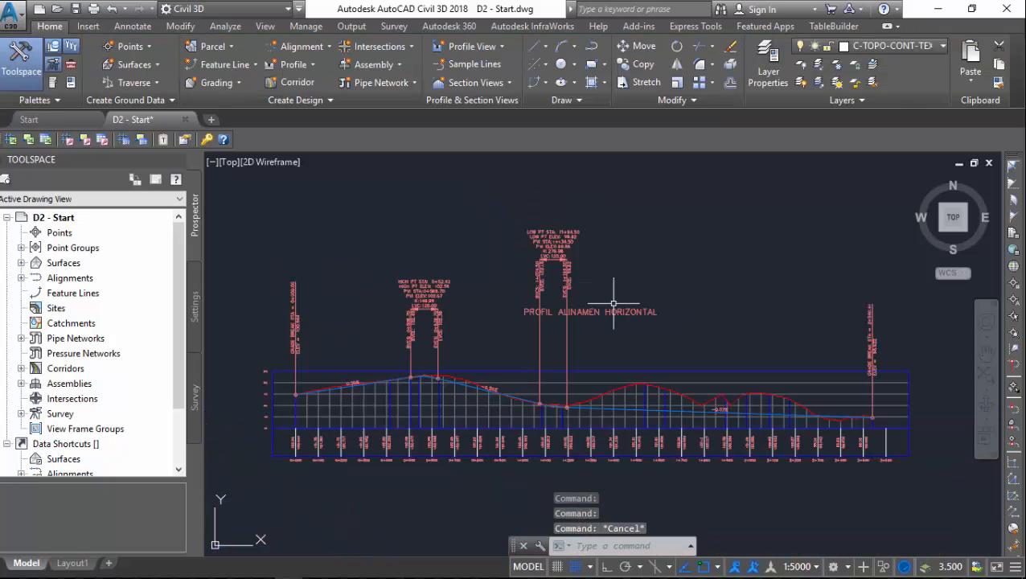
pyautogui.click(231, 218)
pyautogui.click(933, 475)
pyautogui.press('Escape')
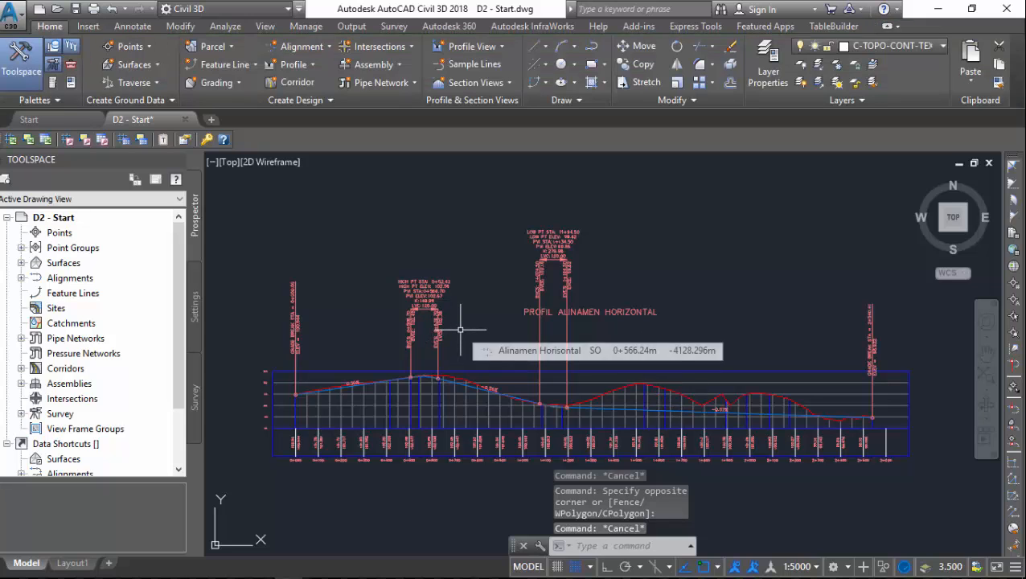
# Check the goal list in Sticky Notes and return to the Civil 3D drawing
pyautogui.hotkey('alt', 'Tab')
pyautogui.hotkey('alt', 'Tab')
pyautogui.hotkey('alt', 'Tab')
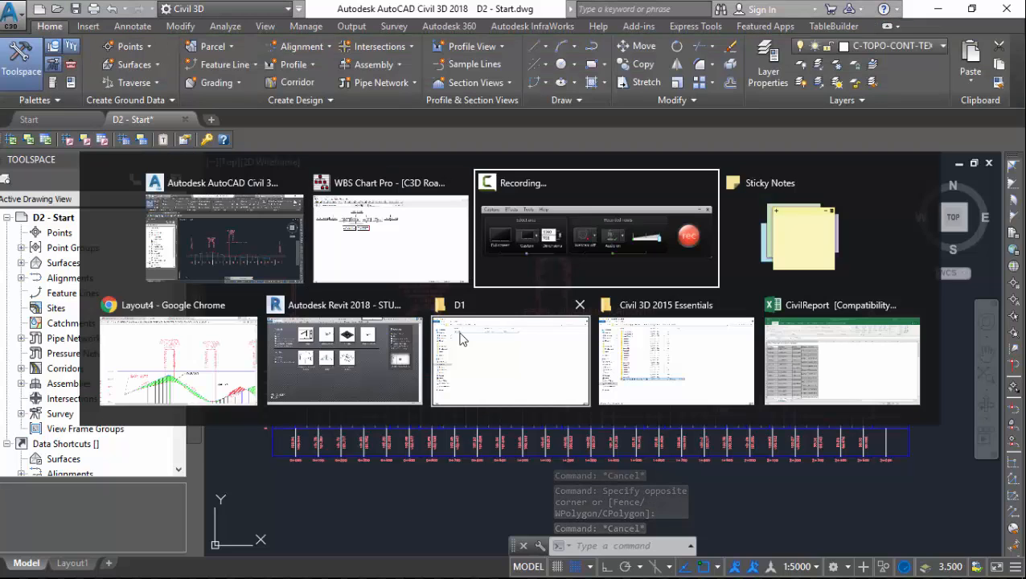
pyautogui.click(904, 94)
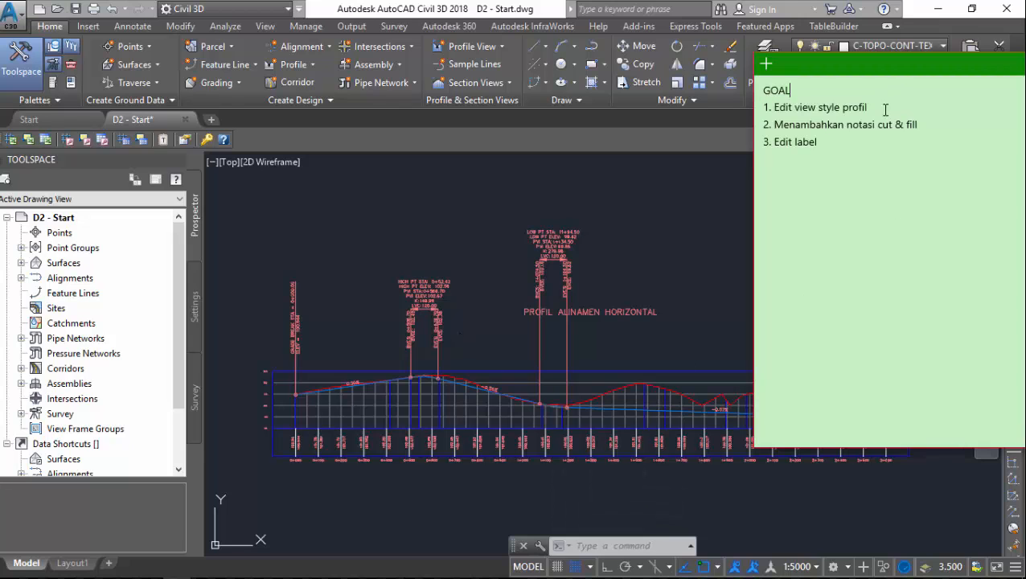
pyautogui.click(574, 180)
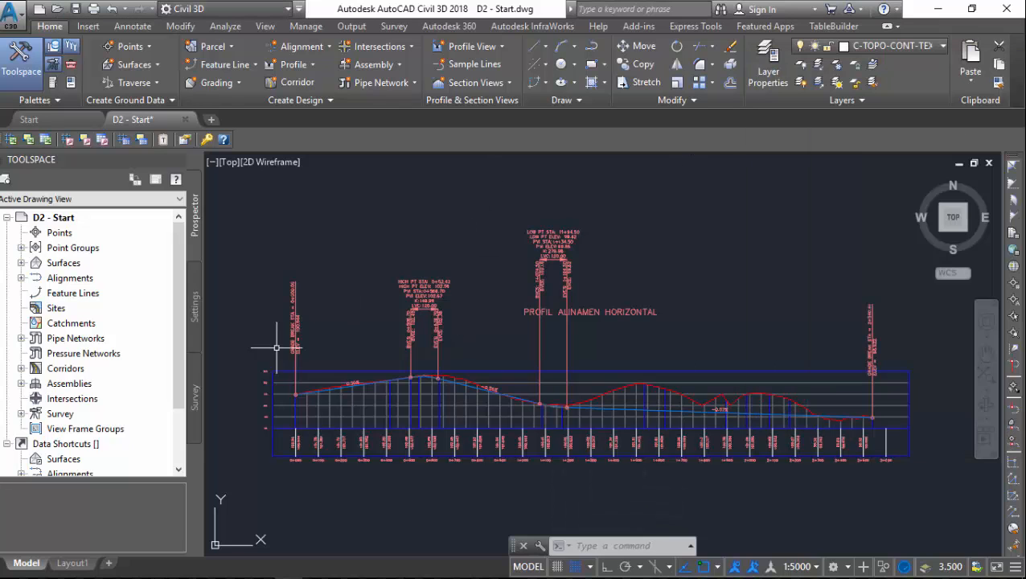
# Edit the profile view style, setting the grid padding above maximum elevation to 1.000
pyautogui.scroll(4, 274, 367)
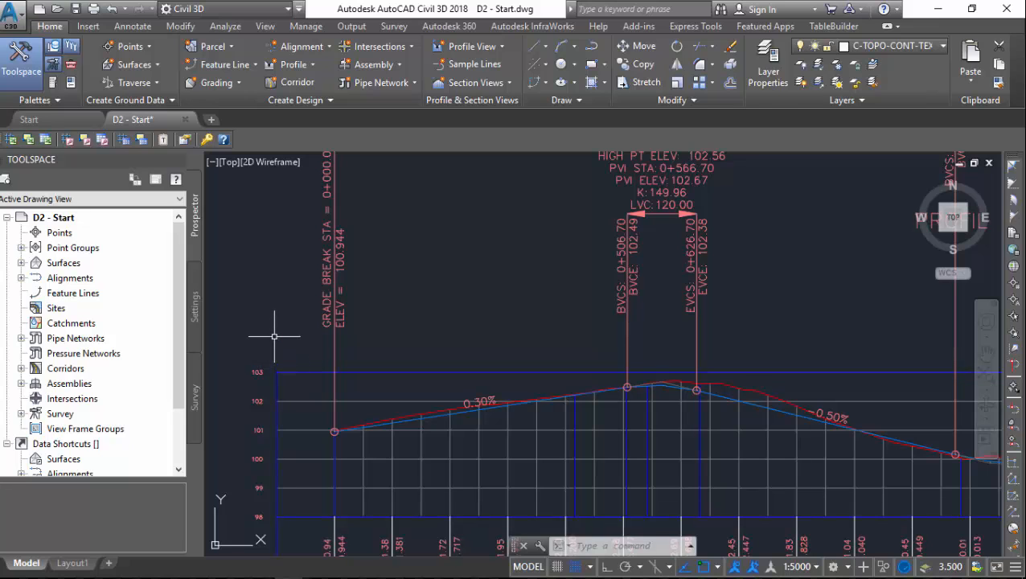
pyautogui.scroll(-4, 342, 399)
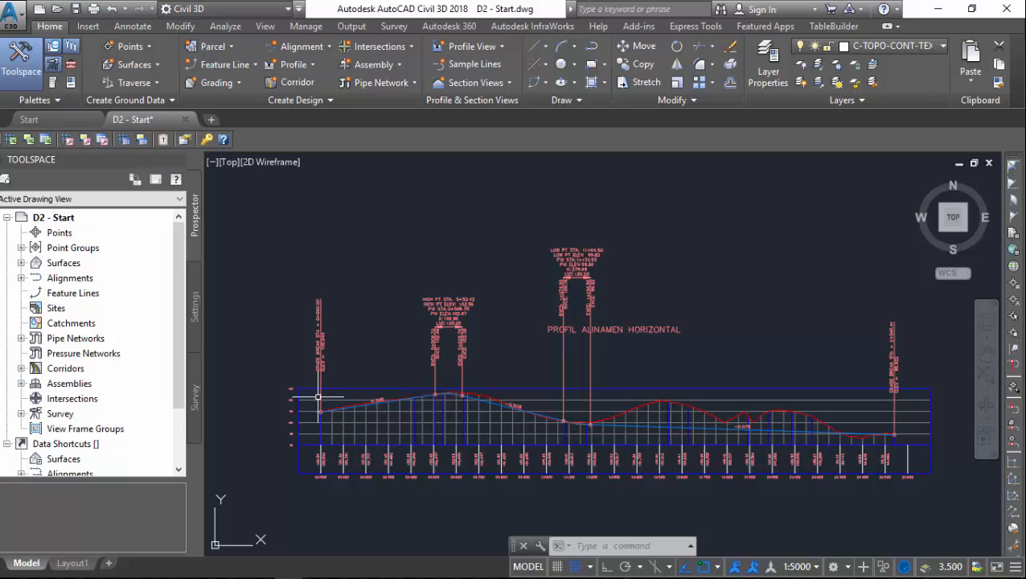
pyautogui.scroll(4, 337, 375)
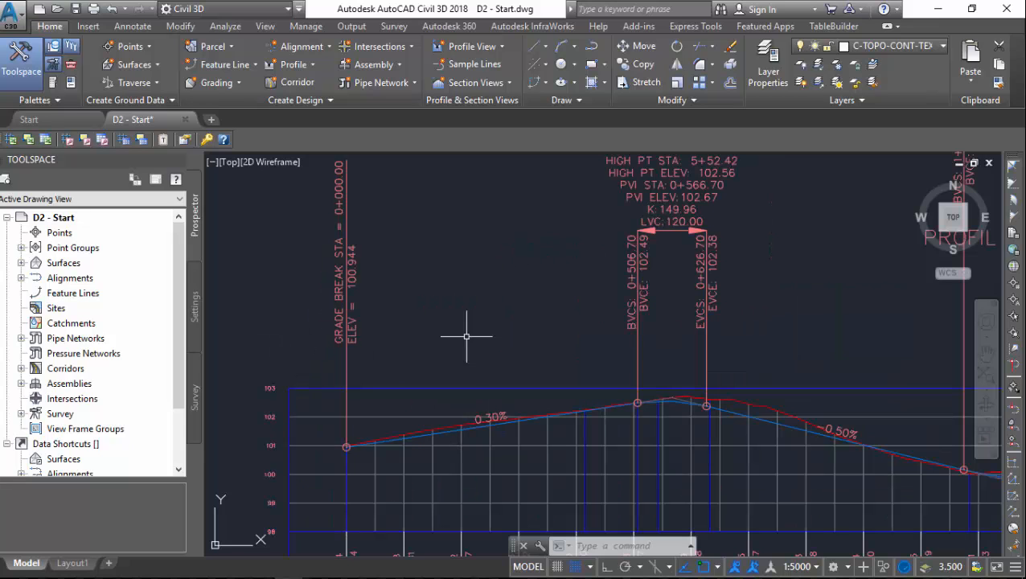
pyautogui.scroll(-2, 305, 281)
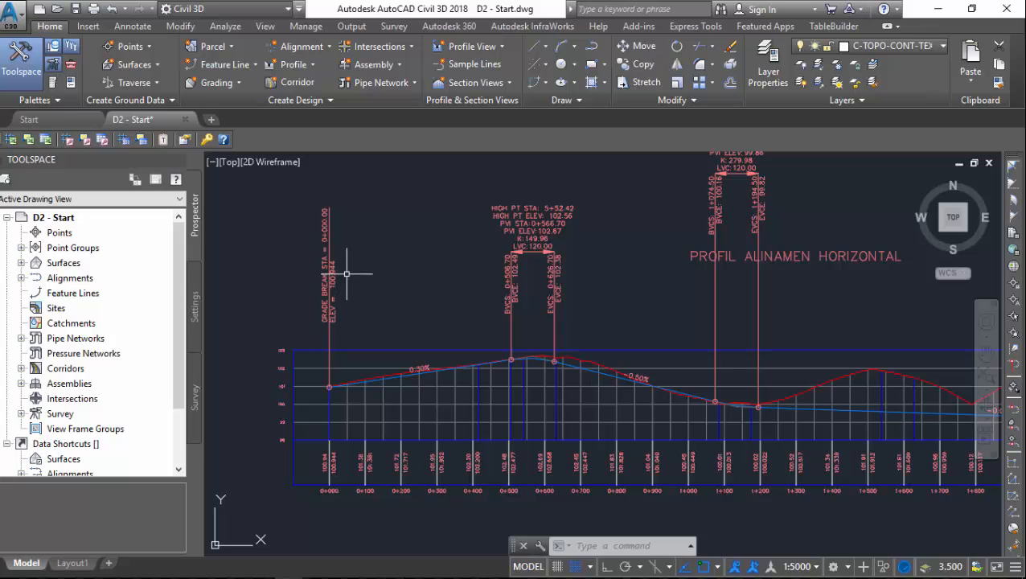
pyautogui.click(370, 336)
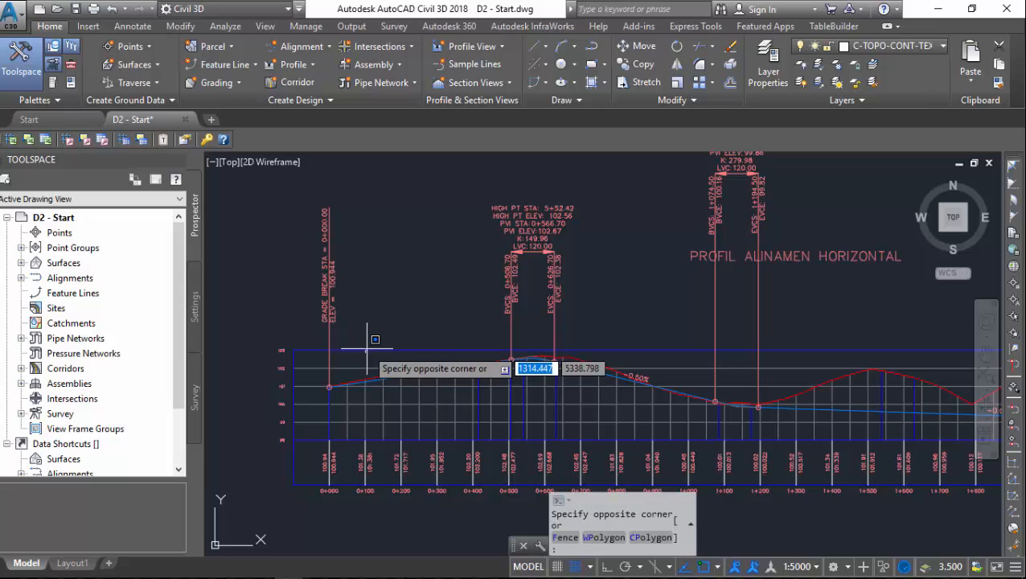
pyautogui.click(362, 354)
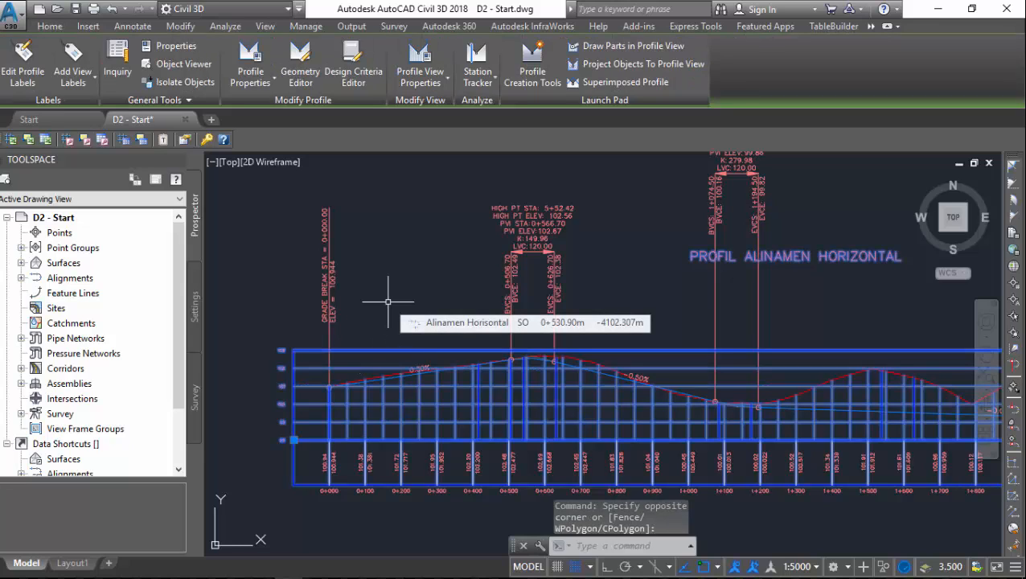
pyautogui.rightClick(387, 302)
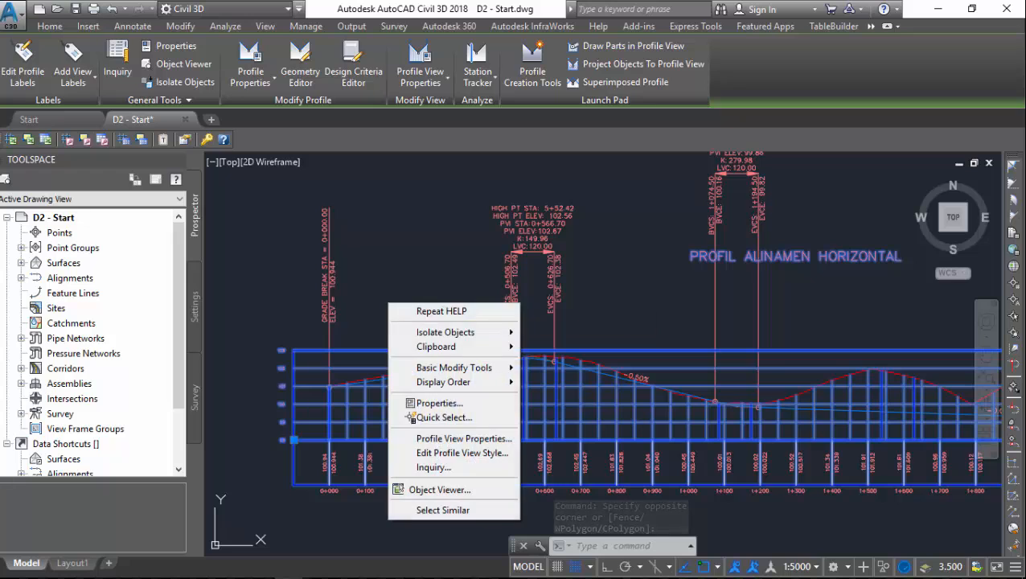
pyautogui.click(472, 454)
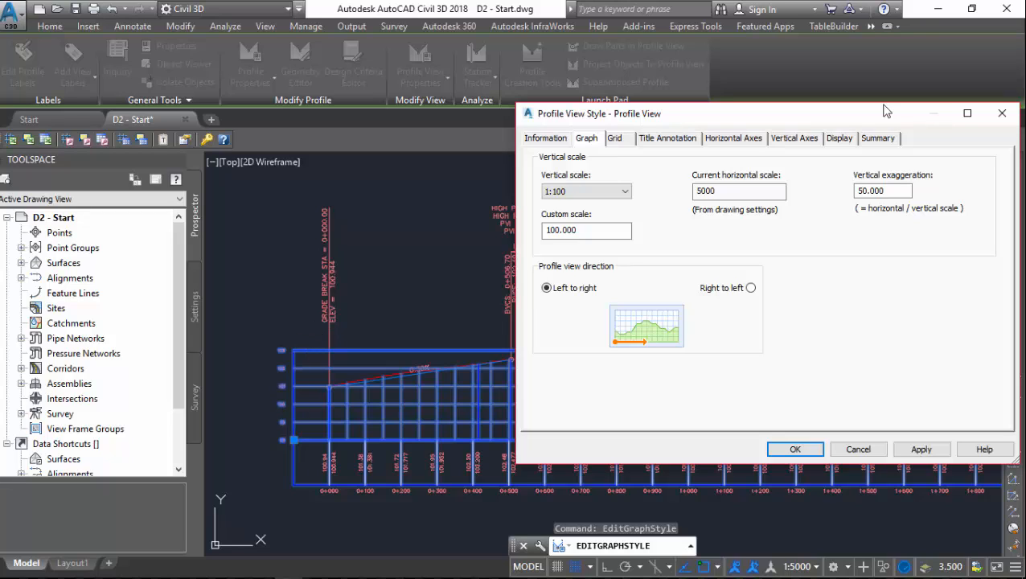
pyautogui.click(628, 140)
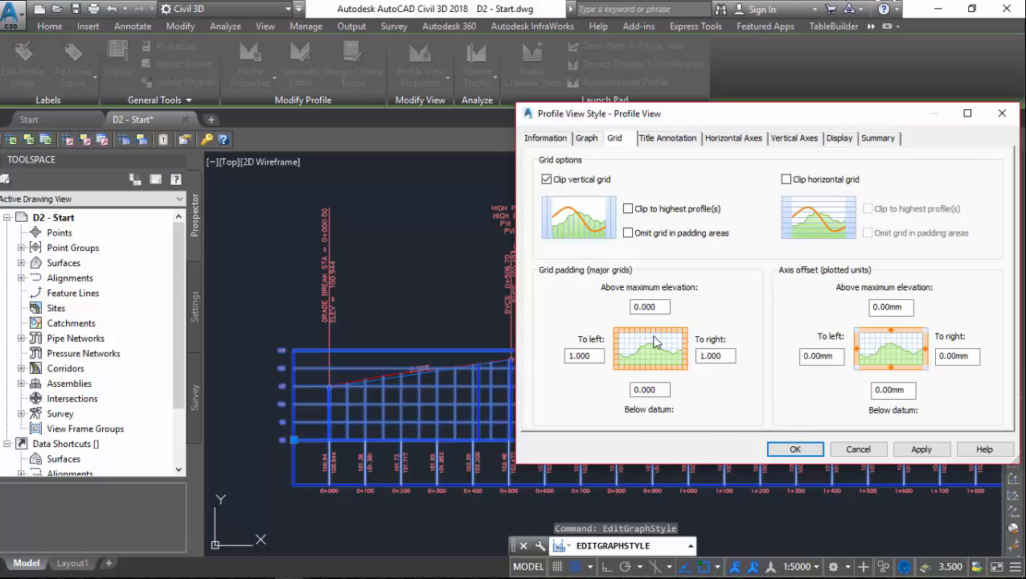
pyautogui.moveTo(667, 306); pyautogui.dragTo(637, 298)
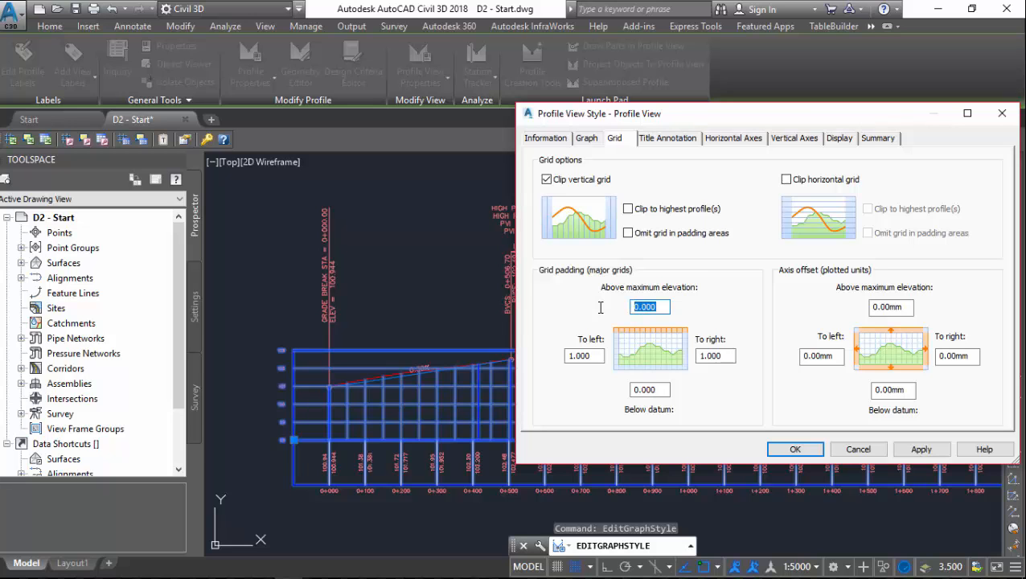
pyautogui.click(805, 453)
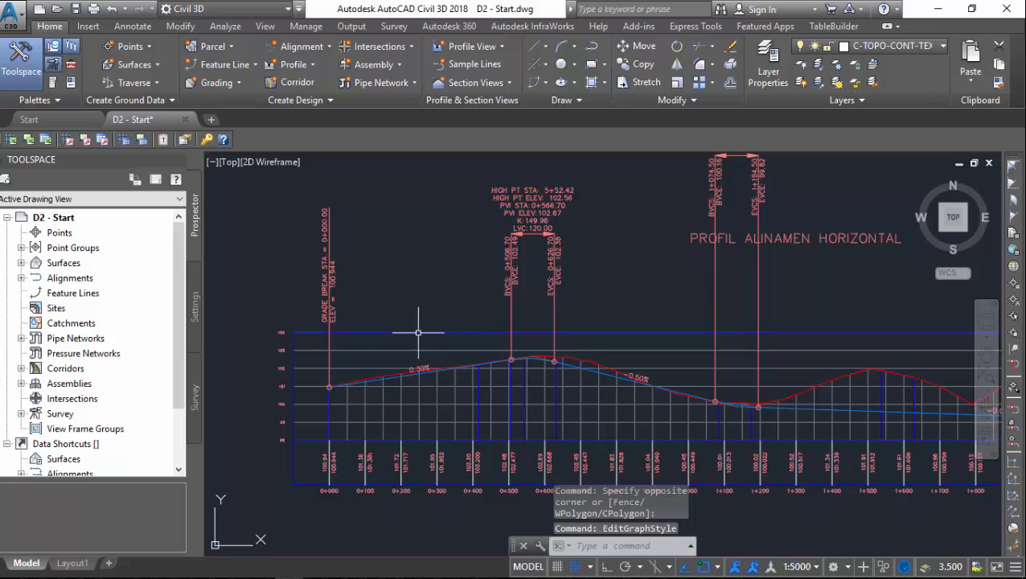
# Set the Y offset of the graph title to 100 mm in the profile view style's title annotation
pyautogui.scroll(-2, 527, 346)
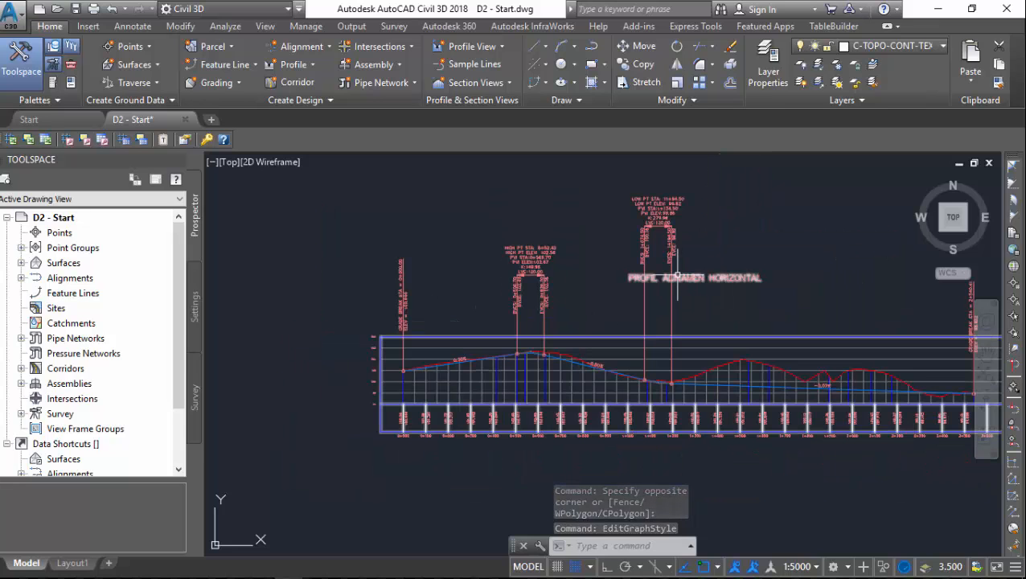
pyautogui.scroll(2, 663, 288)
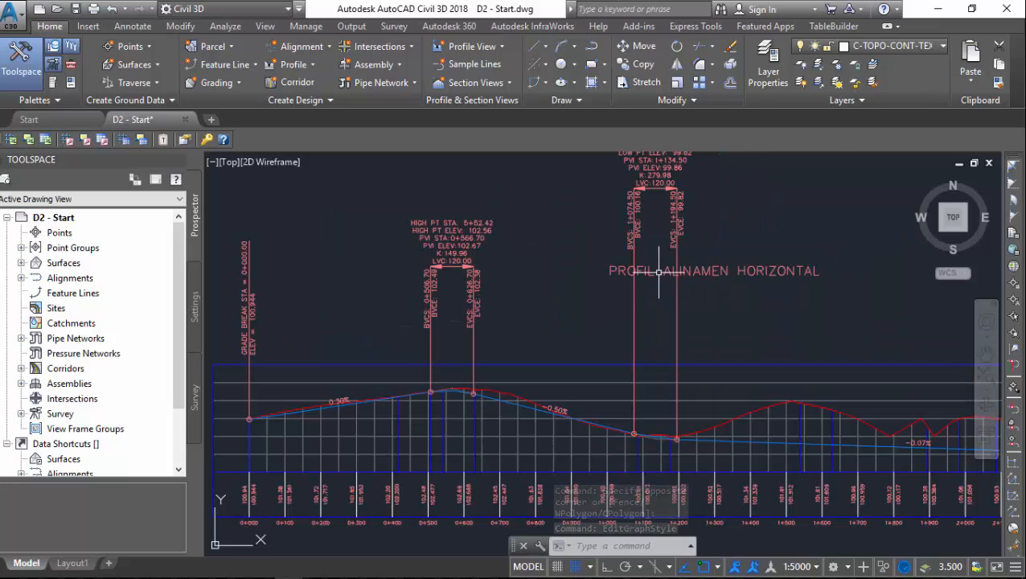
pyautogui.click(592, 245)
pyautogui.click(858, 295)
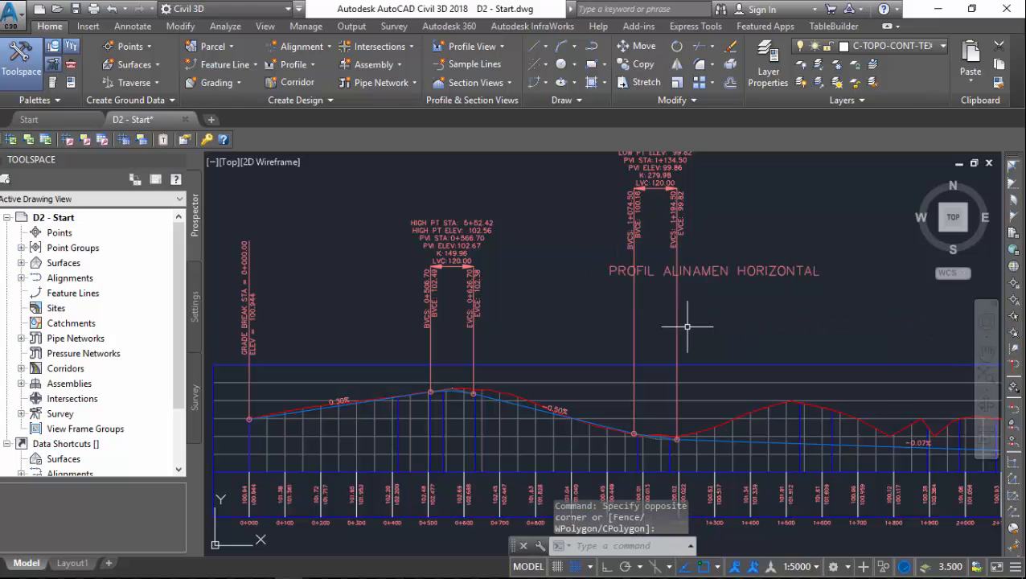
pyautogui.scroll(-2, 687, 327)
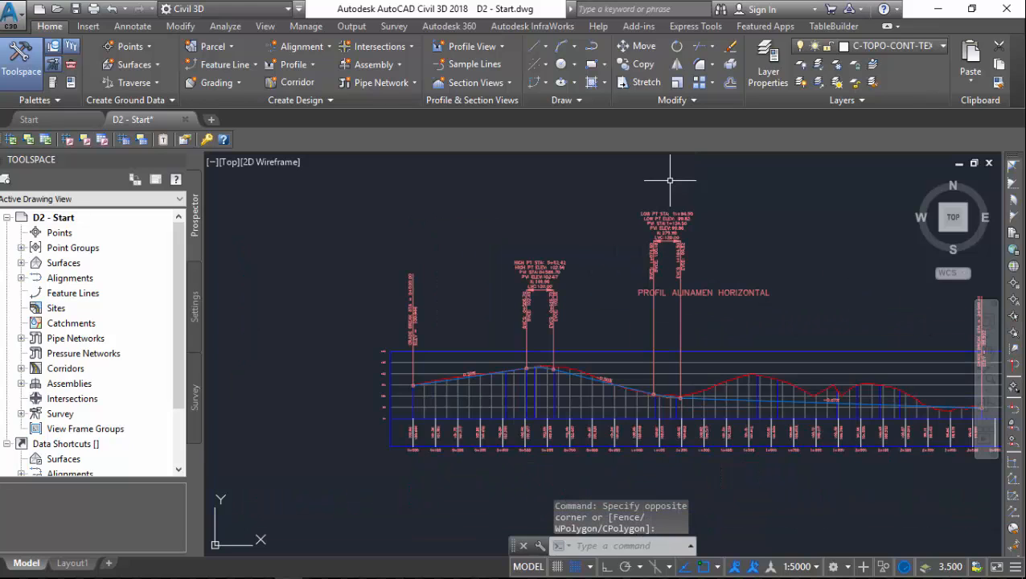
pyautogui.click(610, 352)
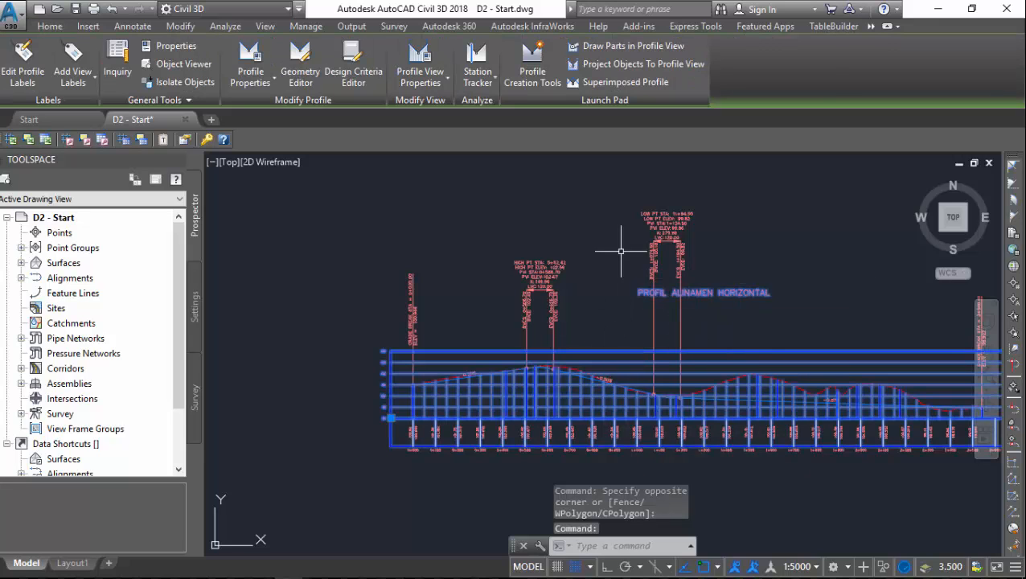
pyautogui.rightClick(587, 312)
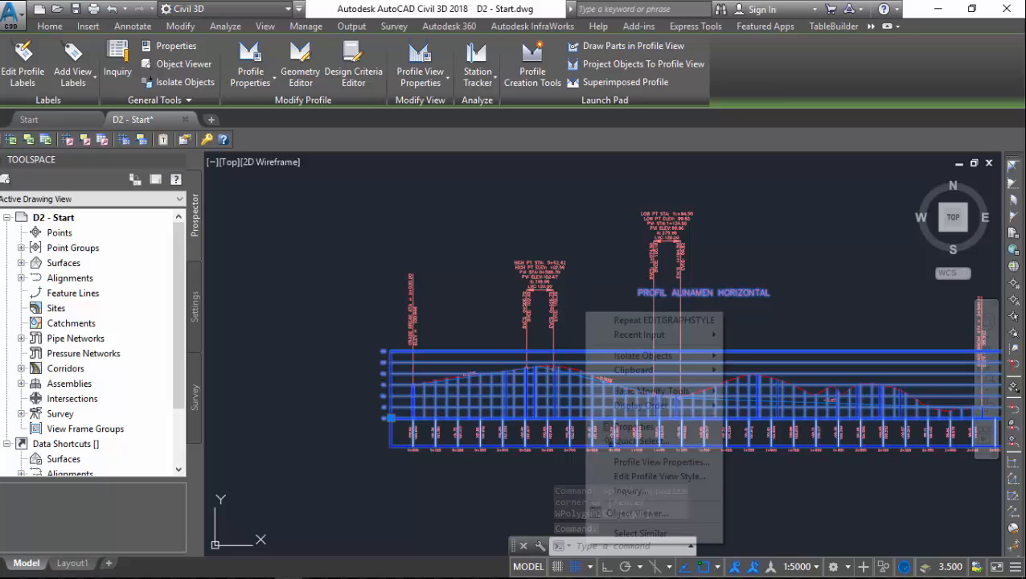
pyautogui.click(684, 476)
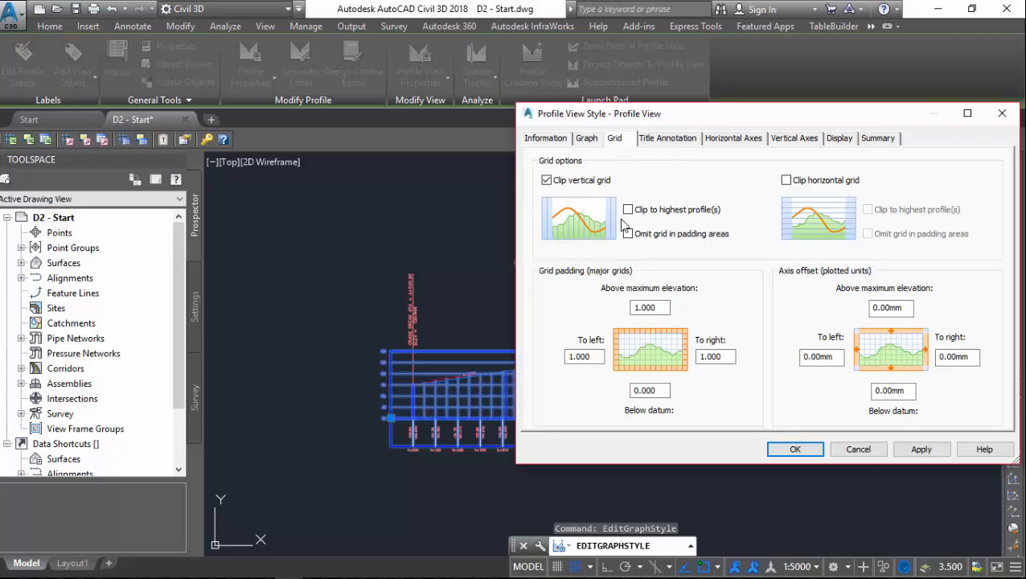
pyautogui.click(685, 142)
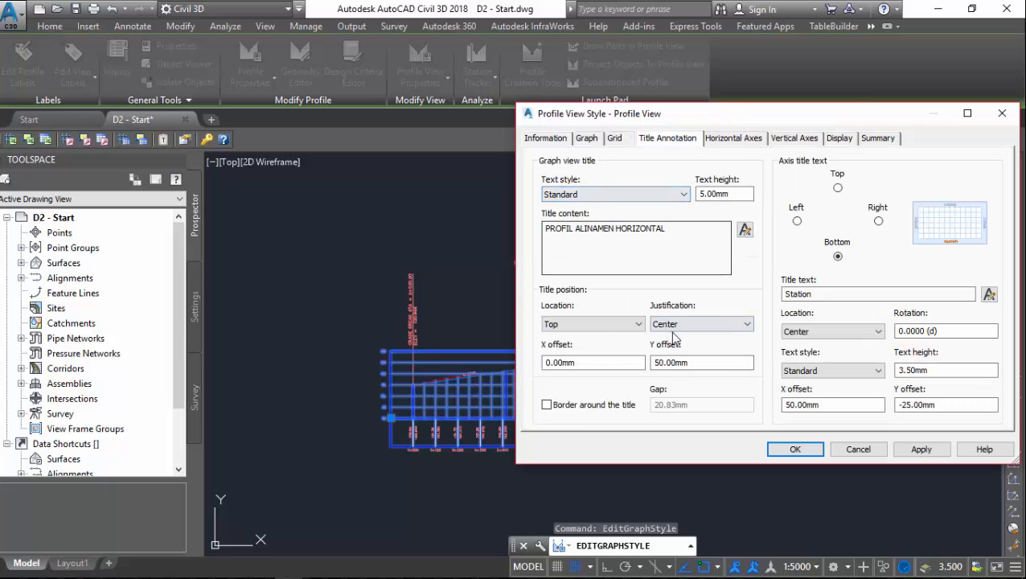
pyautogui.moveTo(757, 113)
pyautogui.mouseDown()
pyautogui.moveTo(526, 48)
pyautogui.moveTo(284, 74)
pyautogui.mouseUp()
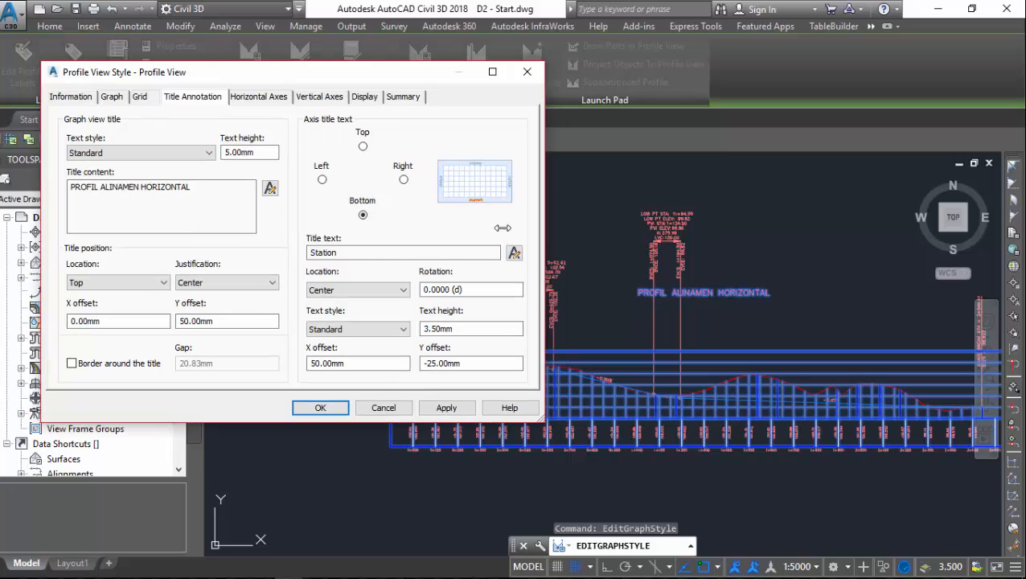
pyautogui.click(206, 322)
pyautogui.moveTo(207, 321); pyautogui.dragTo(8, 326)
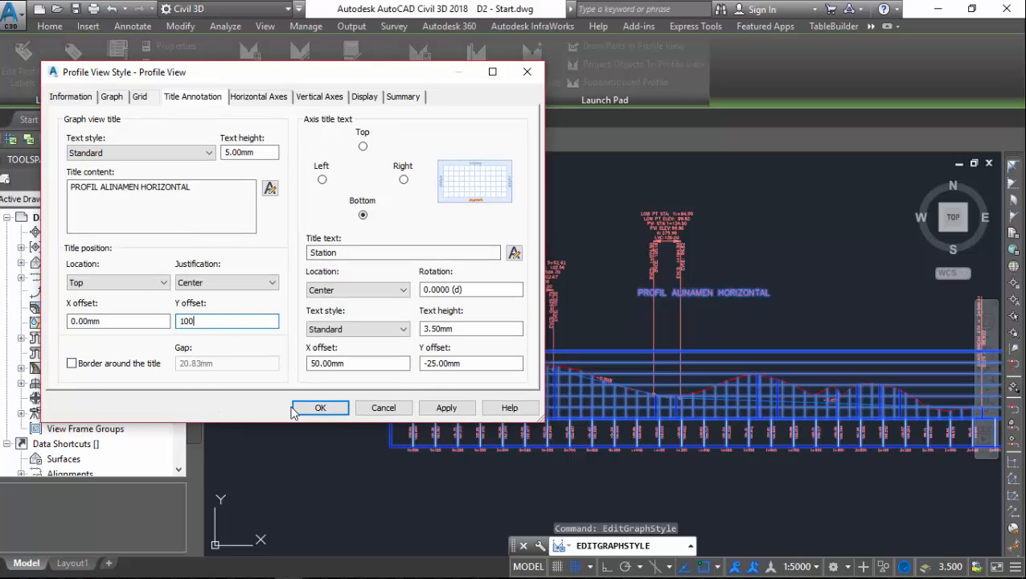
pyautogui.click(320, 408)
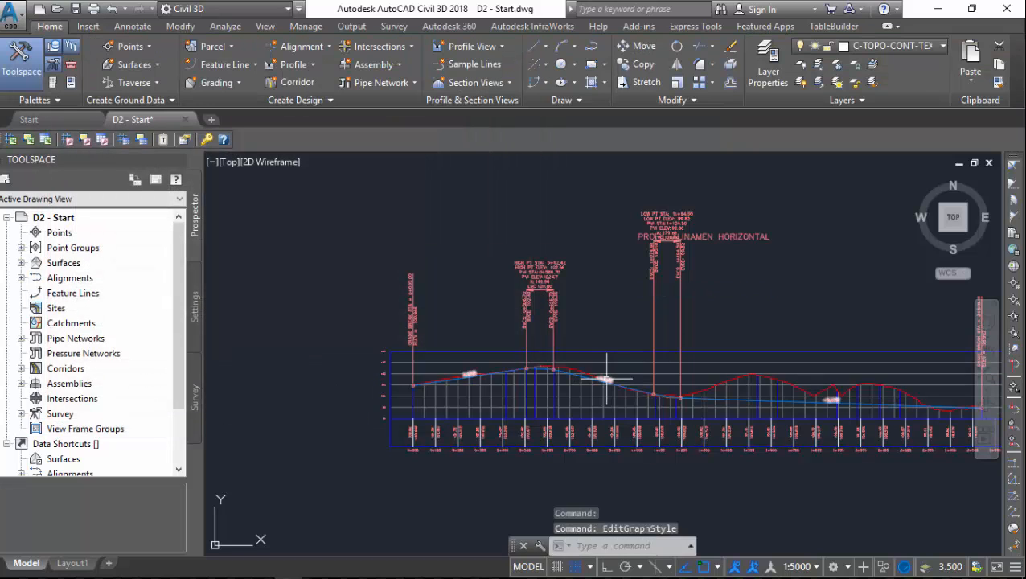
pyautogui.moveTo(606, 378)
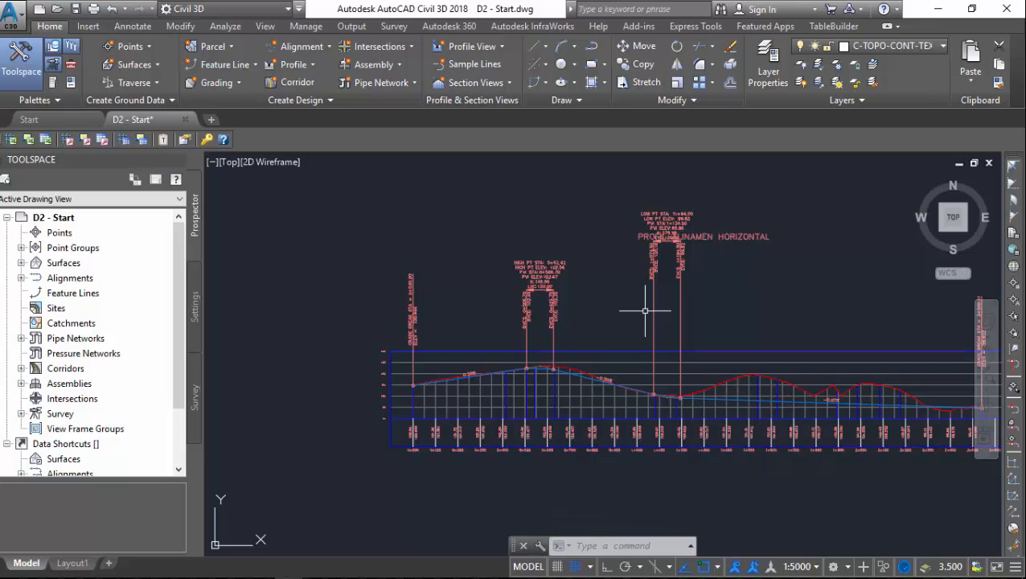
pyautogui.click(594, 349)
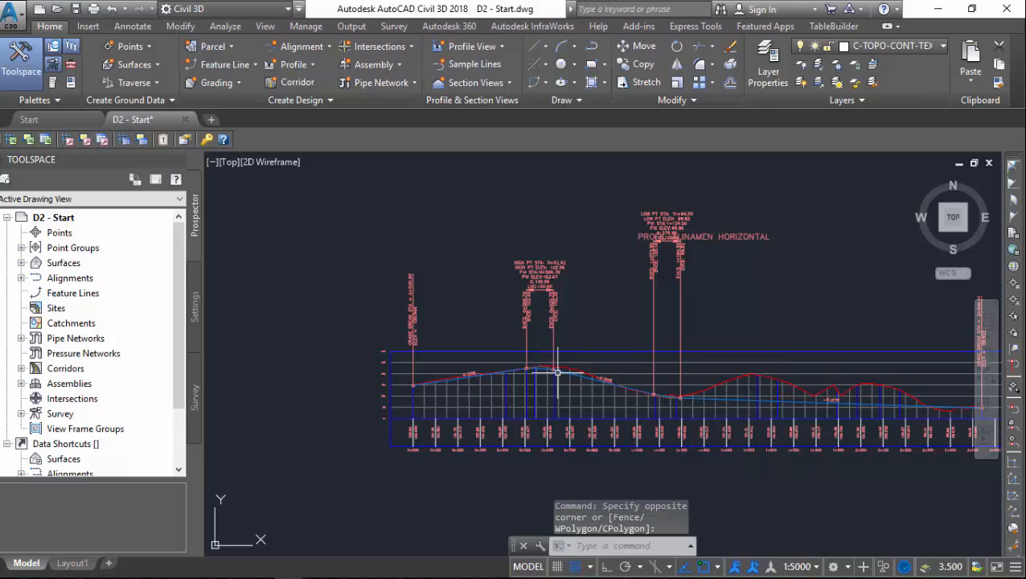
pyautogui.scroll(-10, 440, 306)
pyautogui.scroll(6, 439, 293)
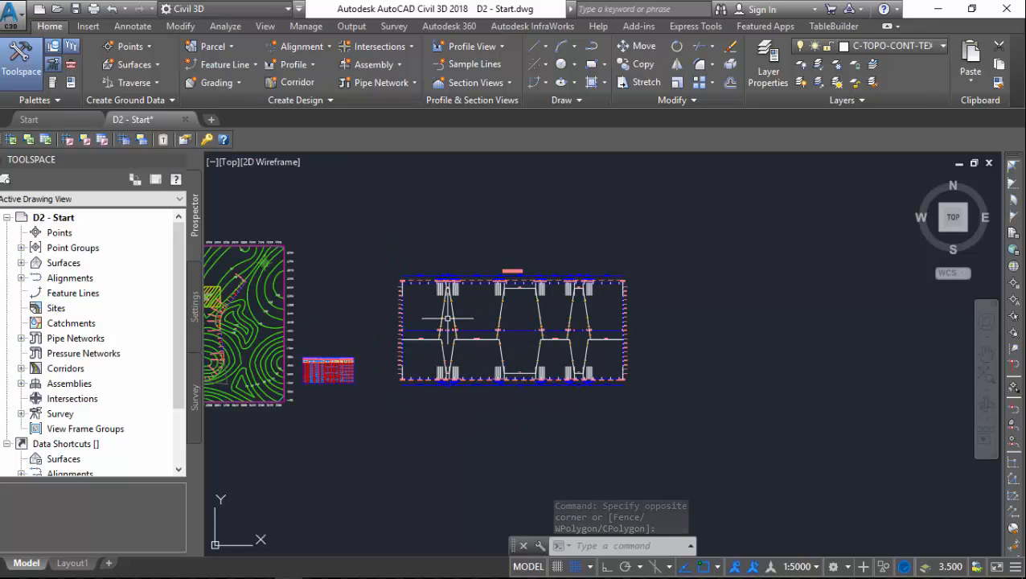
pyautogui.click(413, 269)
pyautogui.press('Escape')
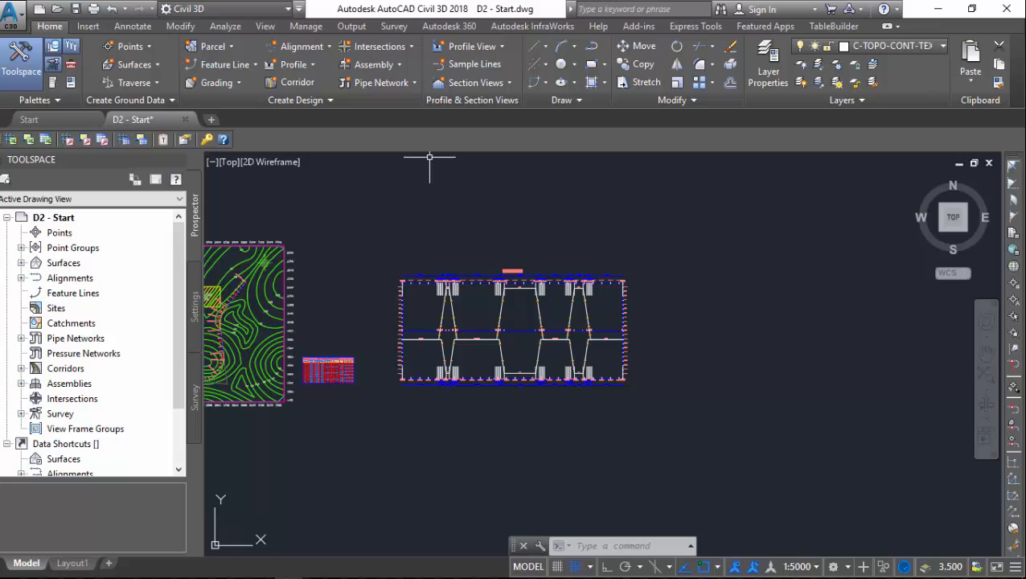
# Edit the profile view style, setting the graph's vertical exaggeration to 100
pyautogui.scroll(-6, 690, 374)
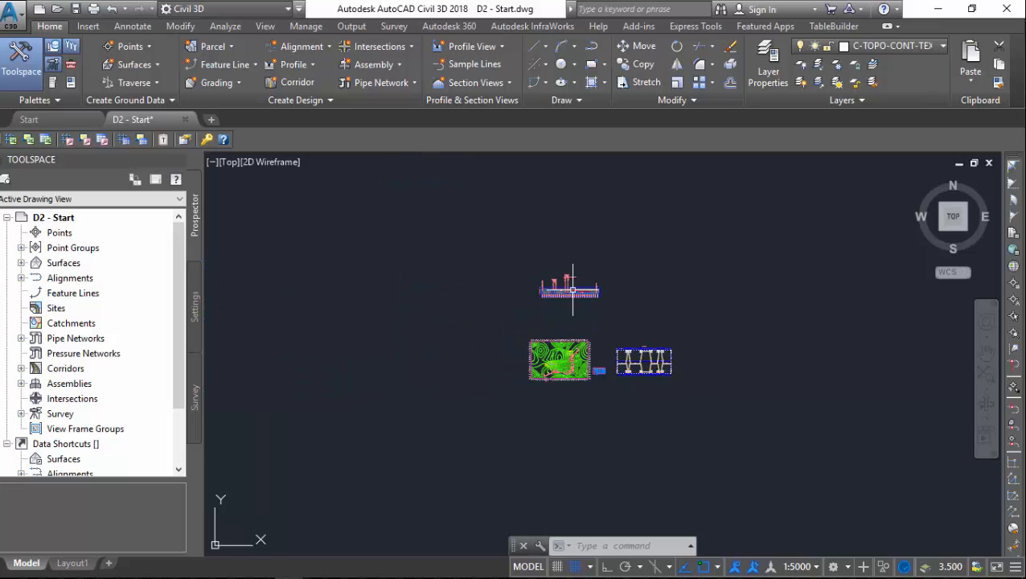
pyautogui.scroll(10, 570, 292)
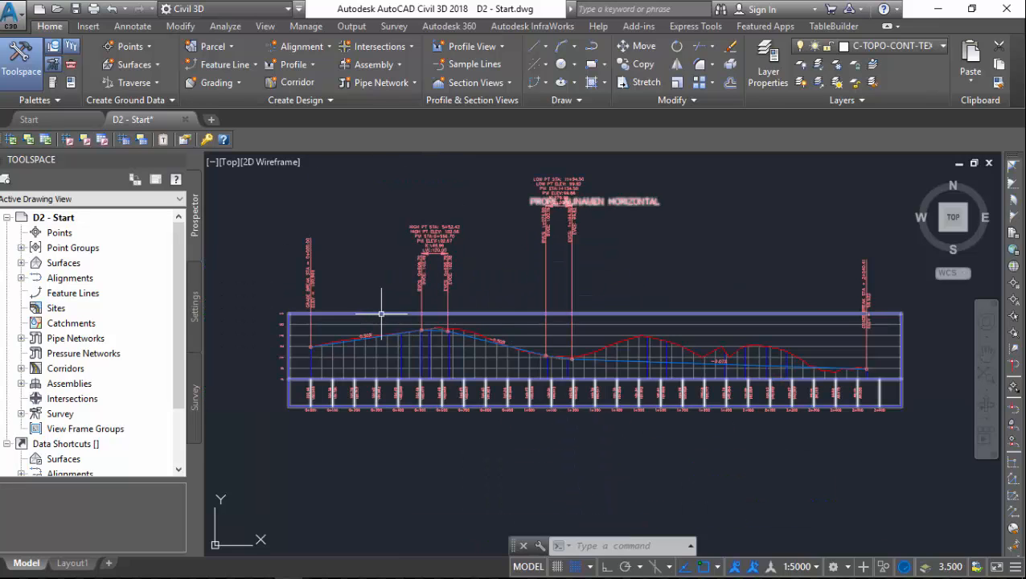
pyautogui.click(381, 314)
pyautogui.rightClick(372, 259)
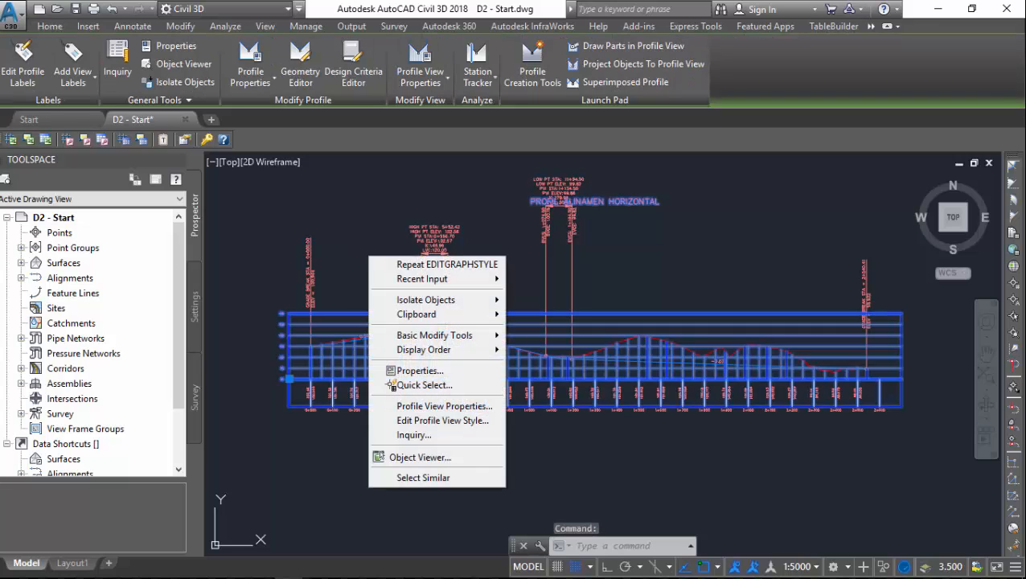
pyautogui.click(447, 419)
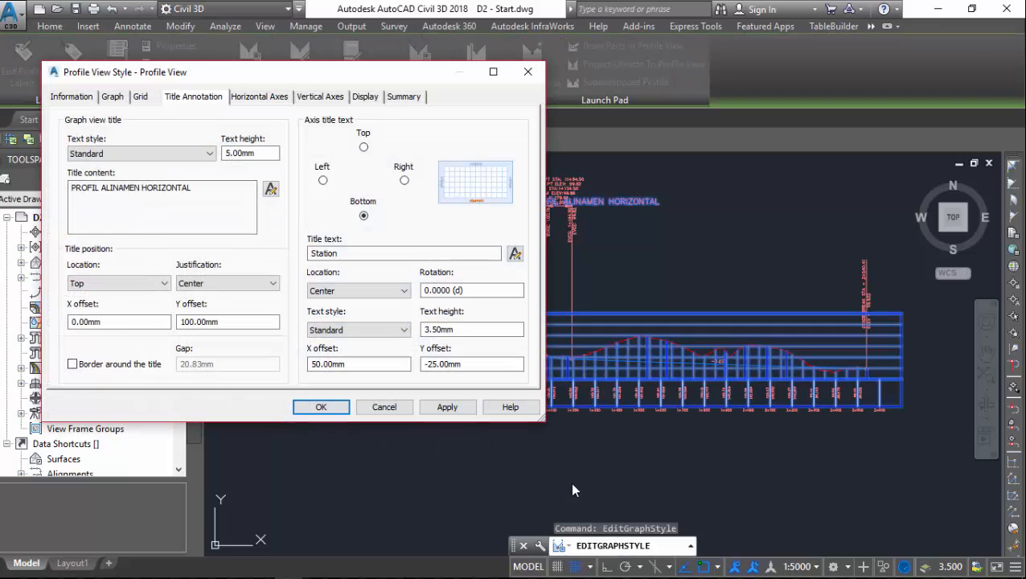
pyautogui.click(113, 97)
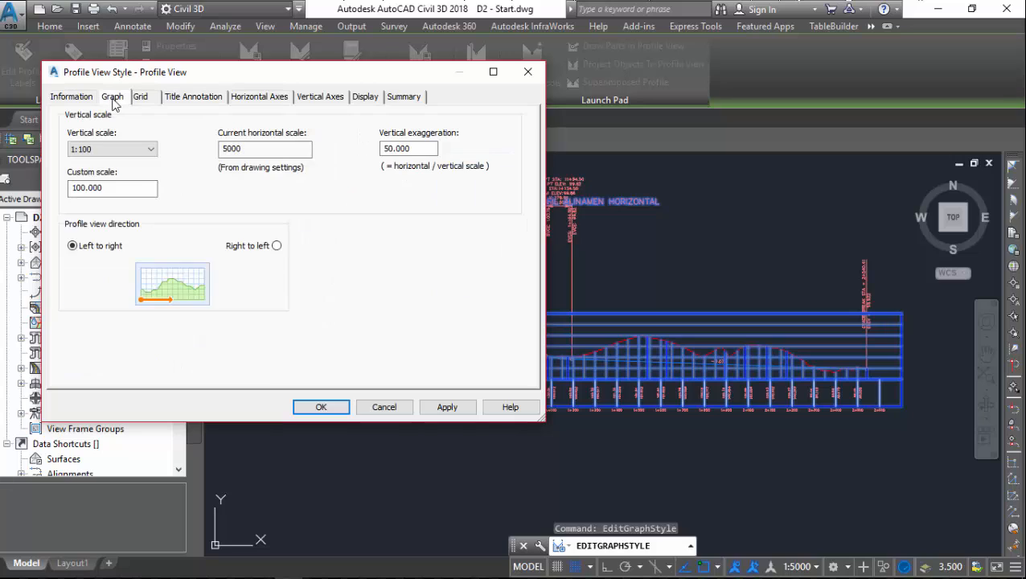
pyautogui.doubleClick(406, 148)
pyautogui.write('100')
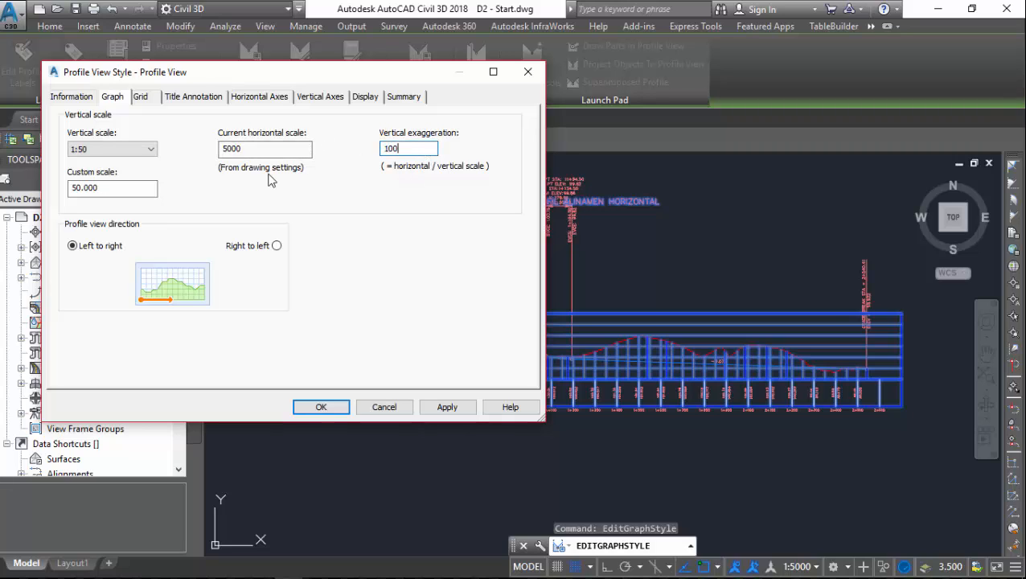
pyautogui.click(320, 408)
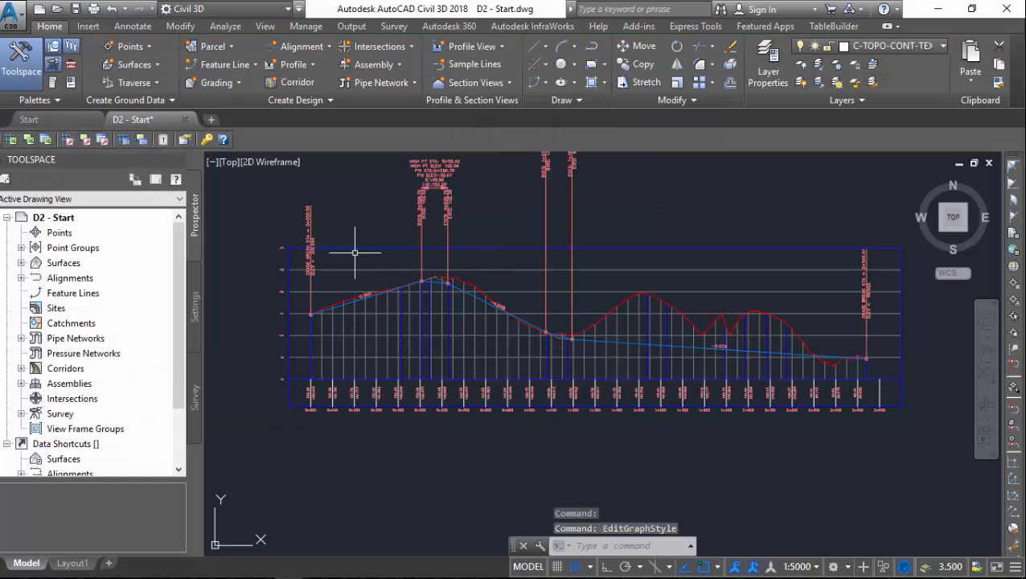
pyautogui.click(372, 248)
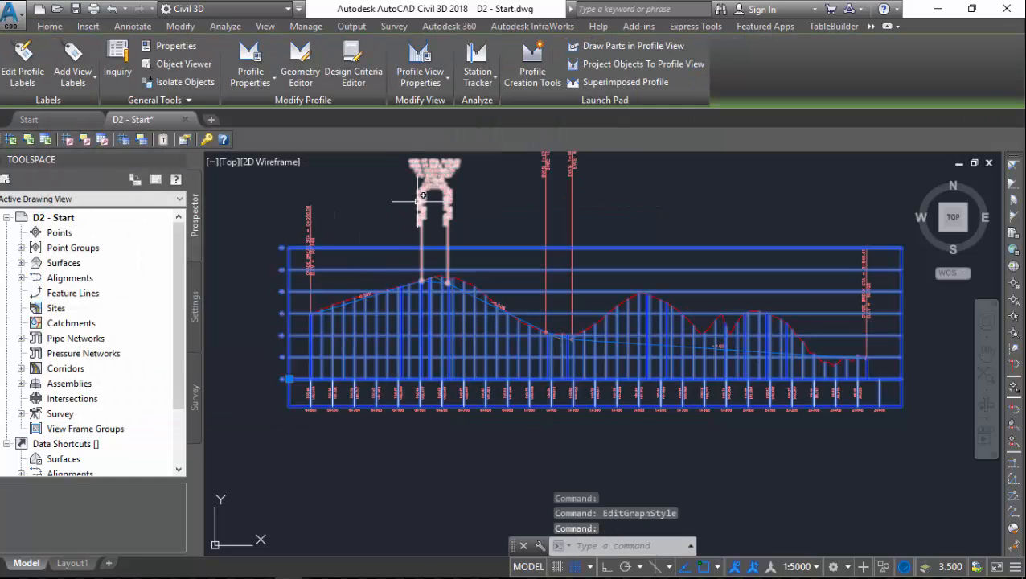
pyautogui.rightClick(382, 225)
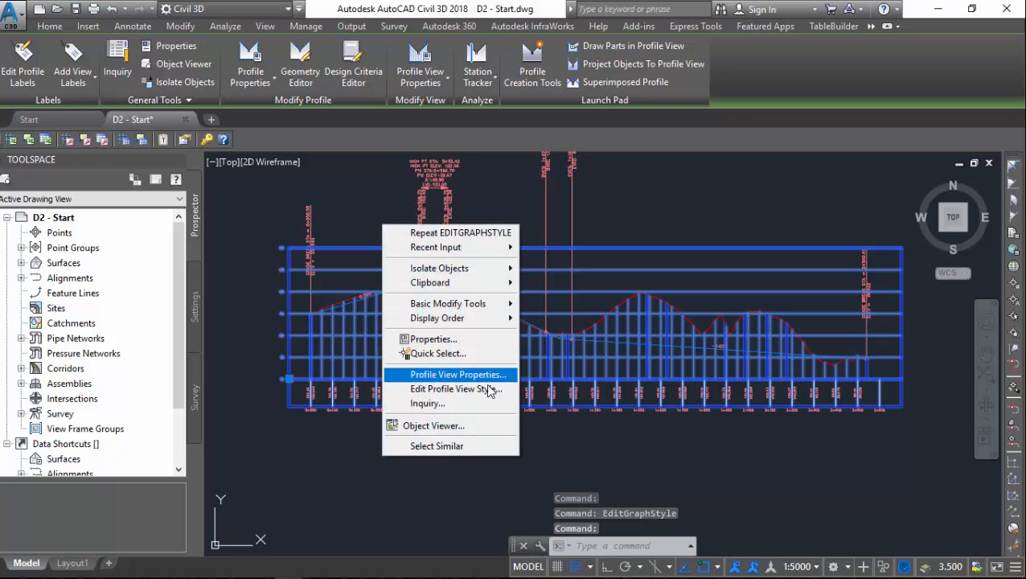
pyautogui.click(483, 389)
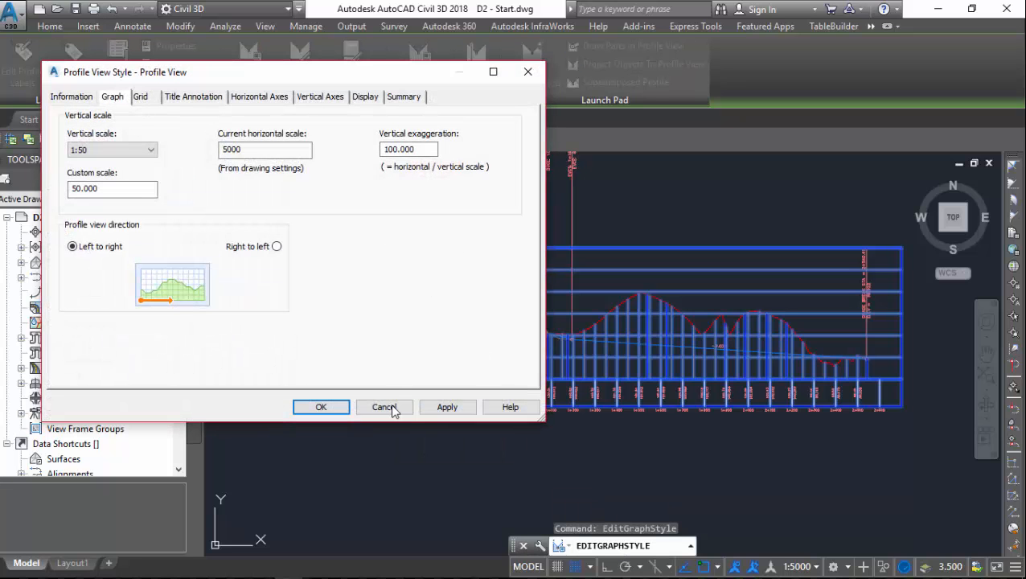
pyautogui.click(385, 407)
pyautogui.press('Escape')
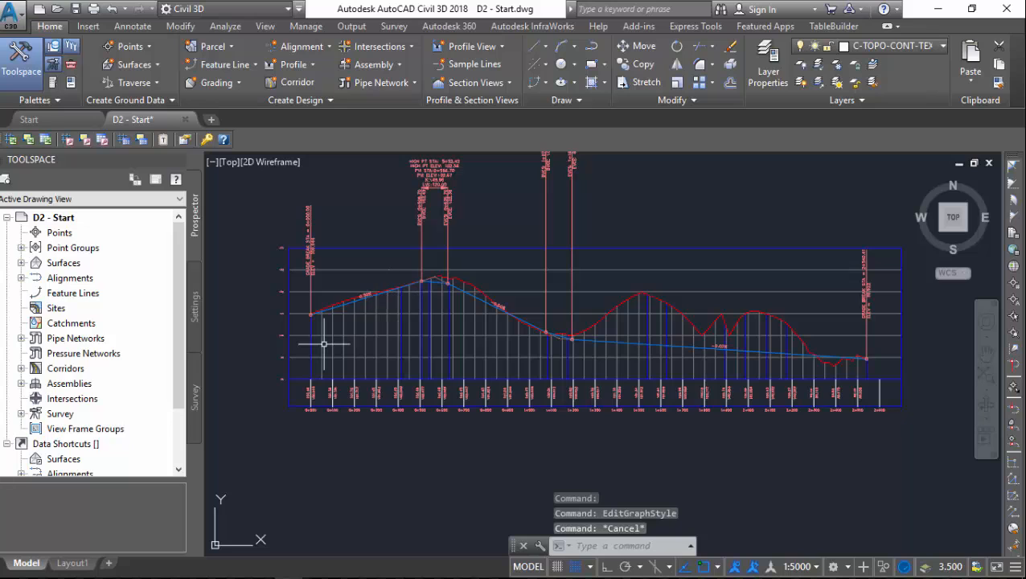
# Select the vertical alignment profile and grip-edit the crest curve's intersection point in place at station 0+566.70
pyautogui.scroll(5, 394, 296)
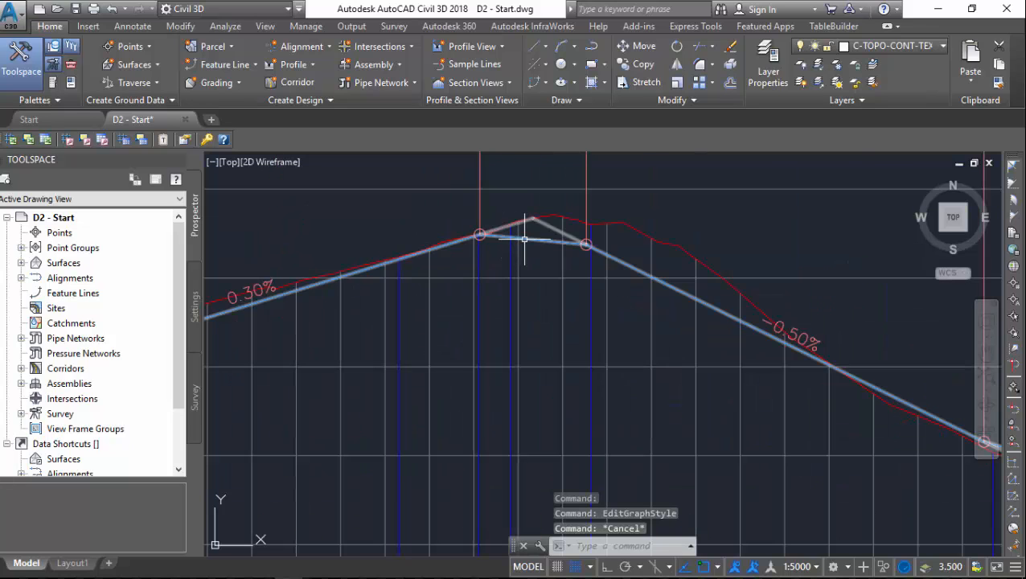
pyautogui.click(524, 239)
pyautogui.scroll(4, 476, 229)
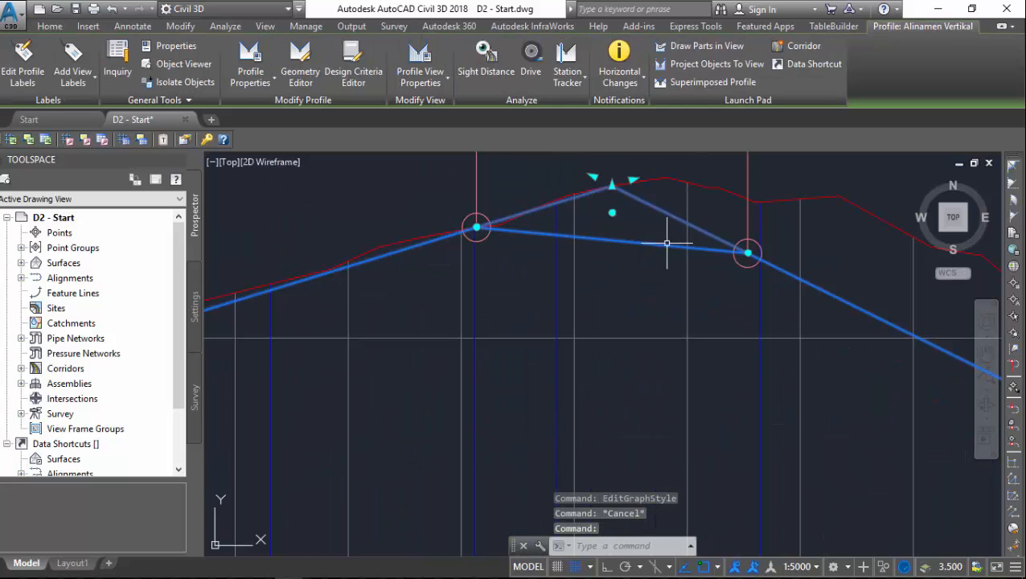
pyautogui.scroll(-3, 522, 360)
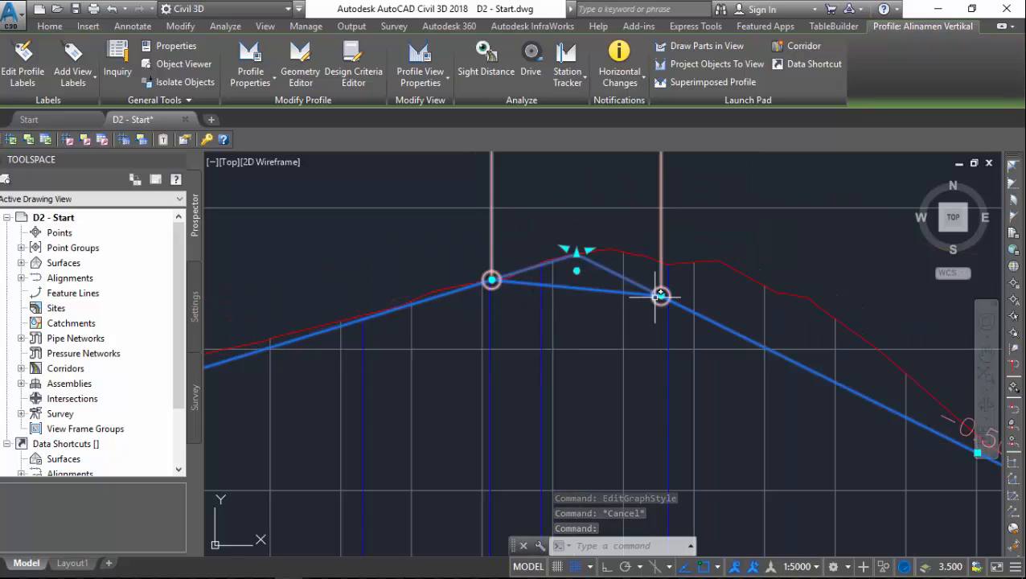
pyautogui.scroll(-3, 389, 274)
pyautogui.scroll(3, 459, 268)
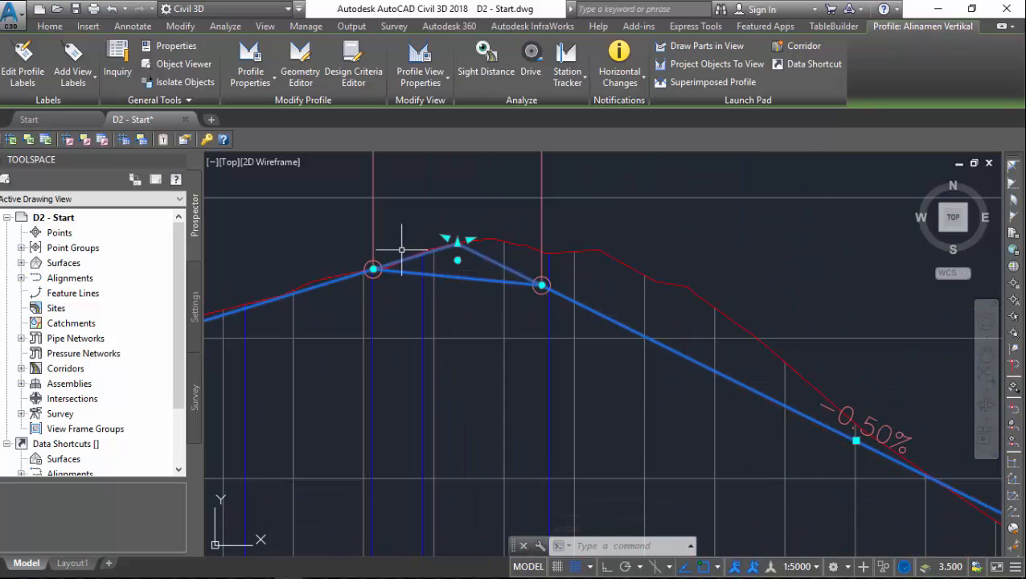
pyautogui.scroll(-5, 470, 297)
pyautogui.scroll(2, 547, 338)
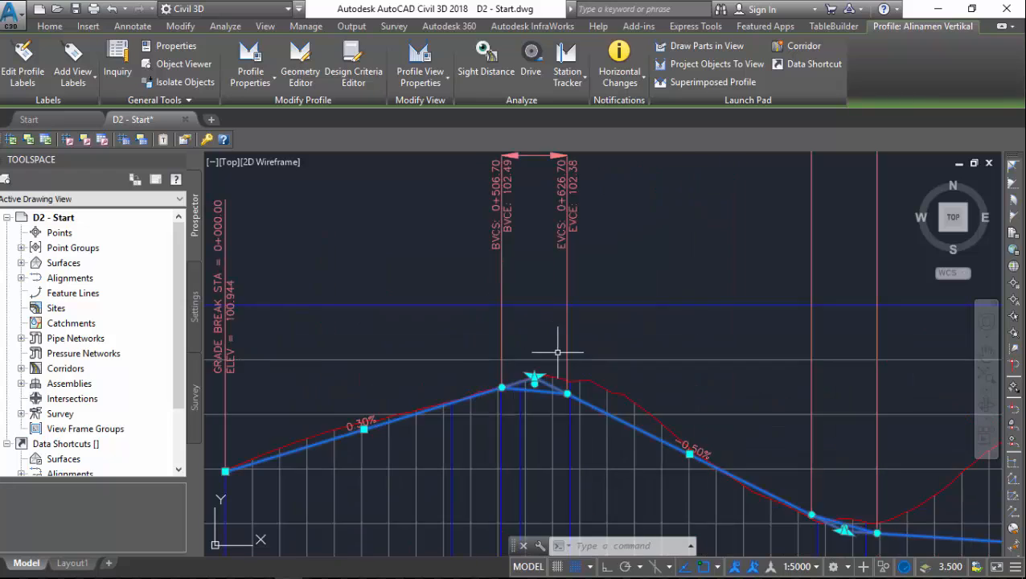
pyautogui.scroll(2, 557, 352)
pyautogui.scroll(3, 482, 387)
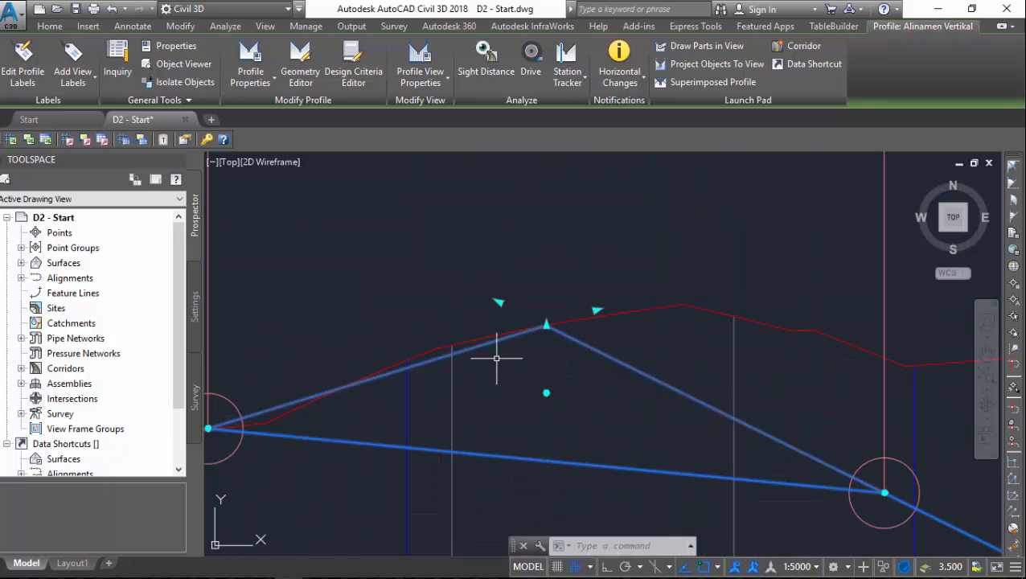
pyautogui.click(546, 325)
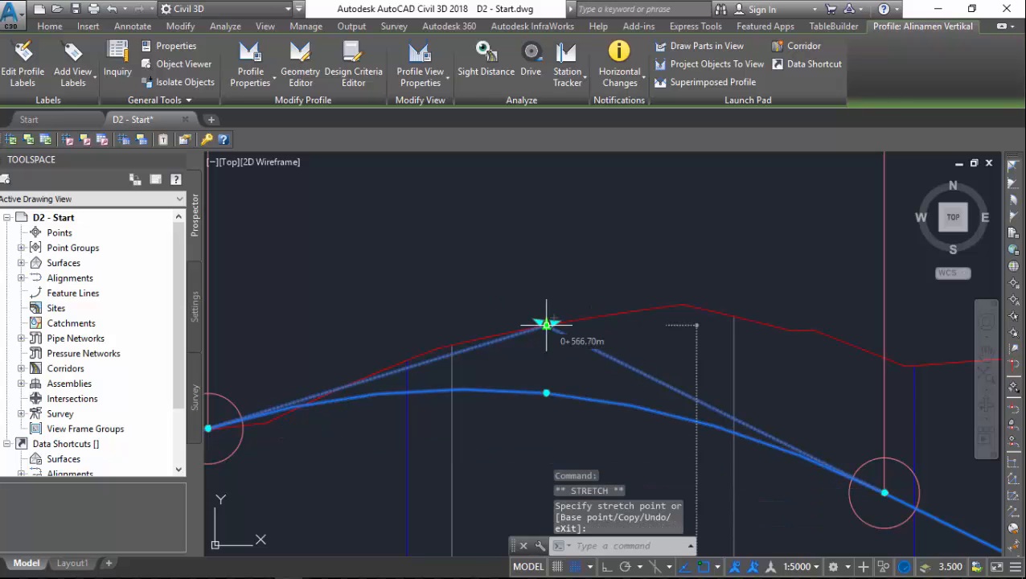
pyautogui.scroll(-4, 508, 275)
pyautogui.press('Escape')
pyautogui.press('Escape')
# Try to grip-edit the intersection point of the sag curve in the vertical alignment, and undo the grip edit
pyautogui.scroll(8, 584, 364)
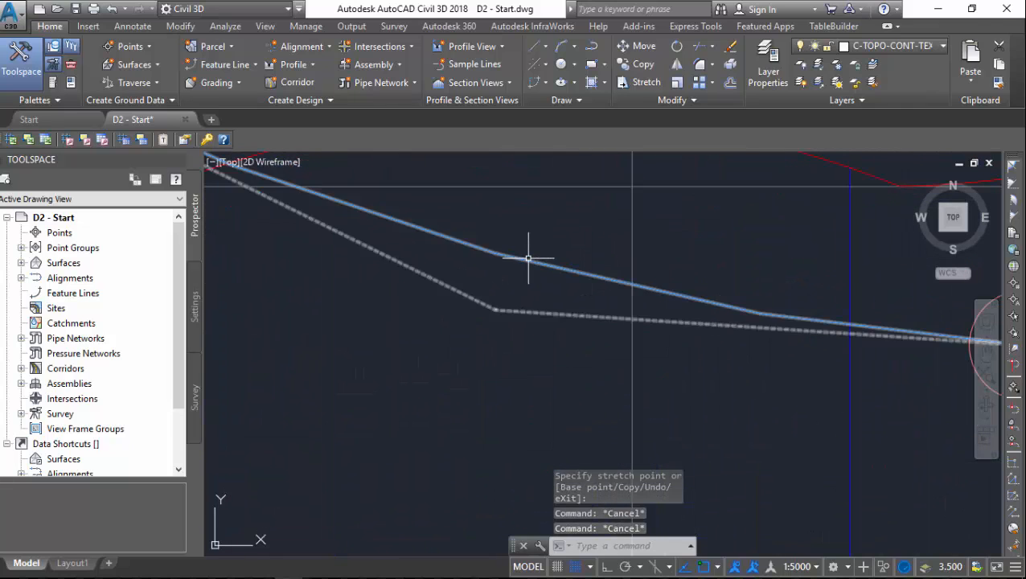
pyautogui.click(528, 260)
pyautogui.click(496, 310)
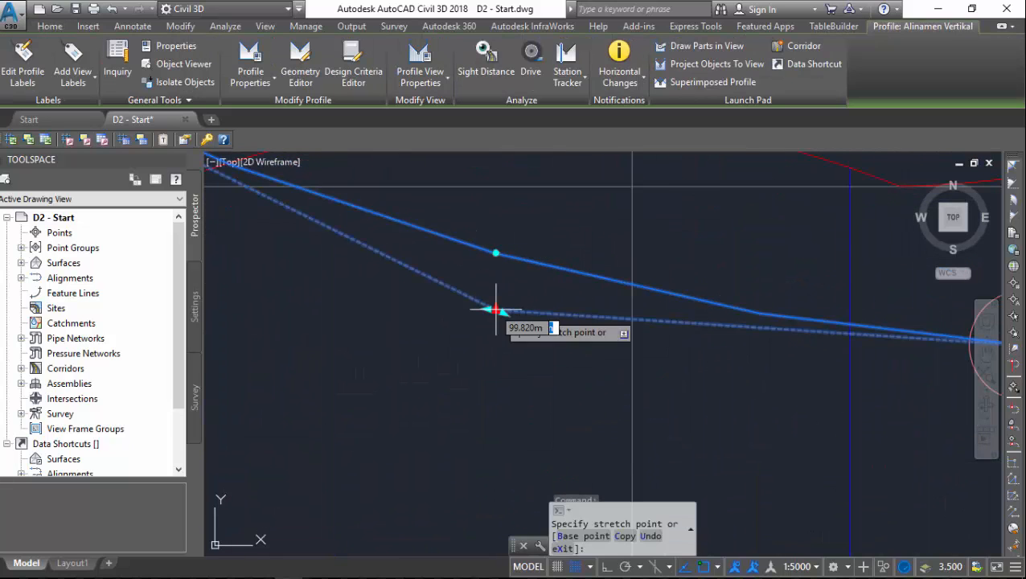
pyautogui.press('Escape')
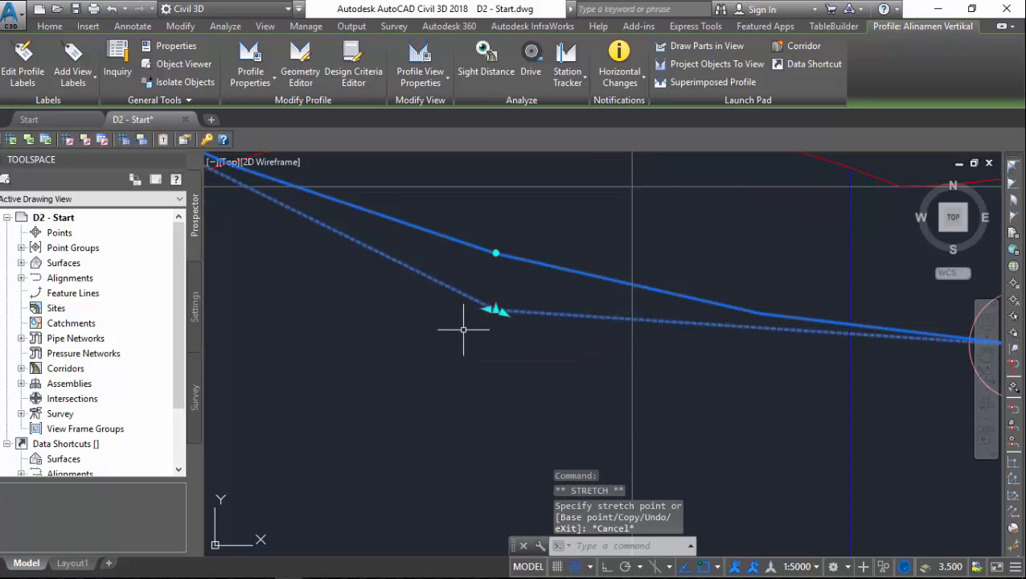
pyautogui.click(496, 310)
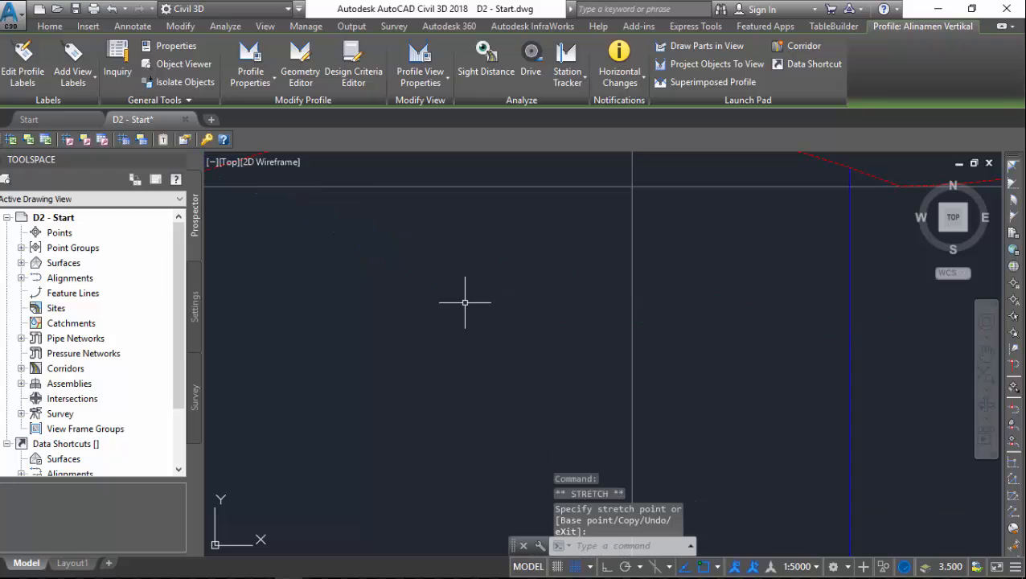
pyautogui.press('Escape')
pyautogui.press('Escape')
pyautogui.hotkey('ctrl', 'z')
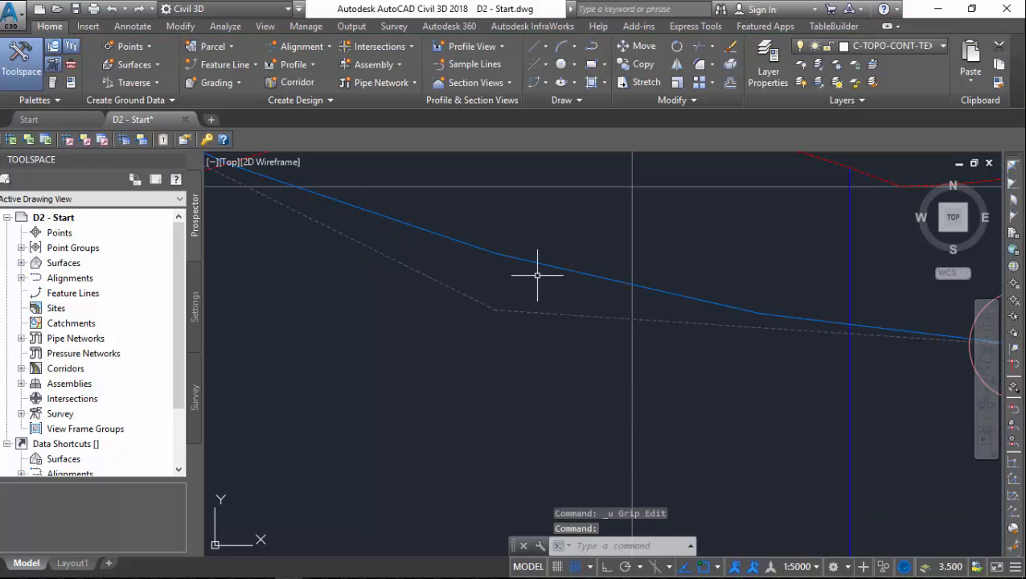
pyautogui.scroll(-6, 612, 286)
pyautogui.scroll(5, 584, 261)
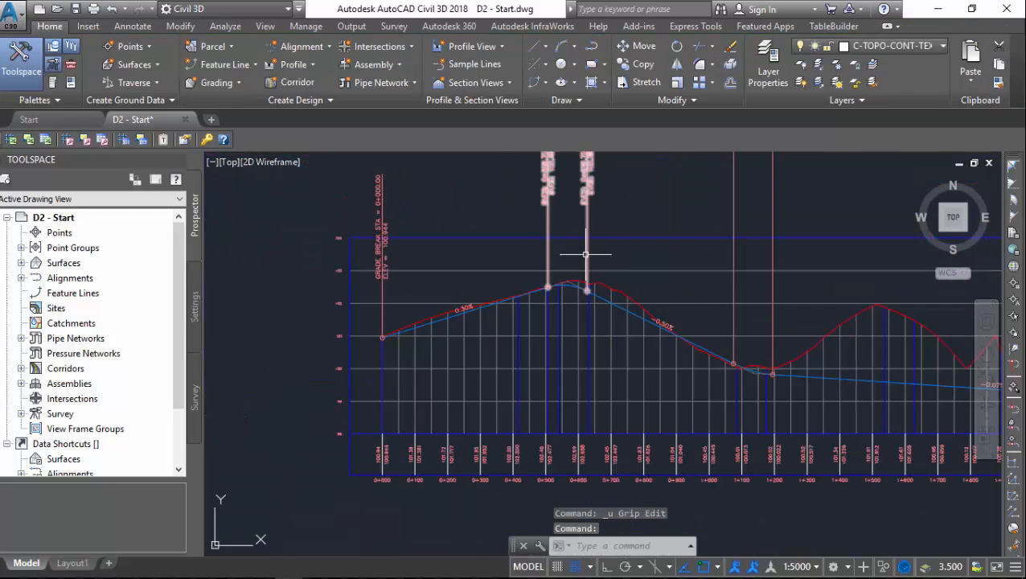
pyautogui.hotkey('alt', 'Tab')
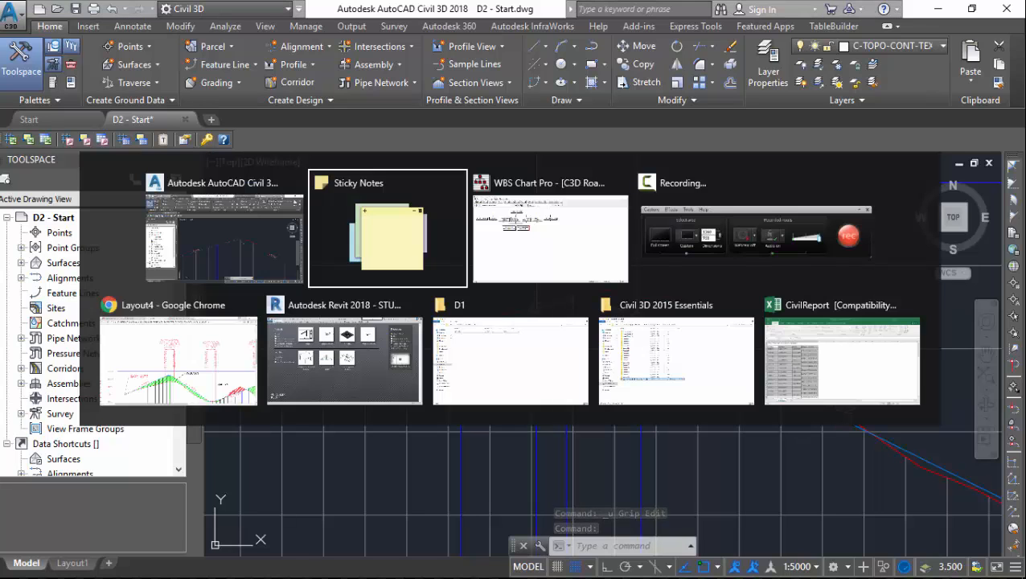
pyautogui.hotkey('alt', 'Tab')
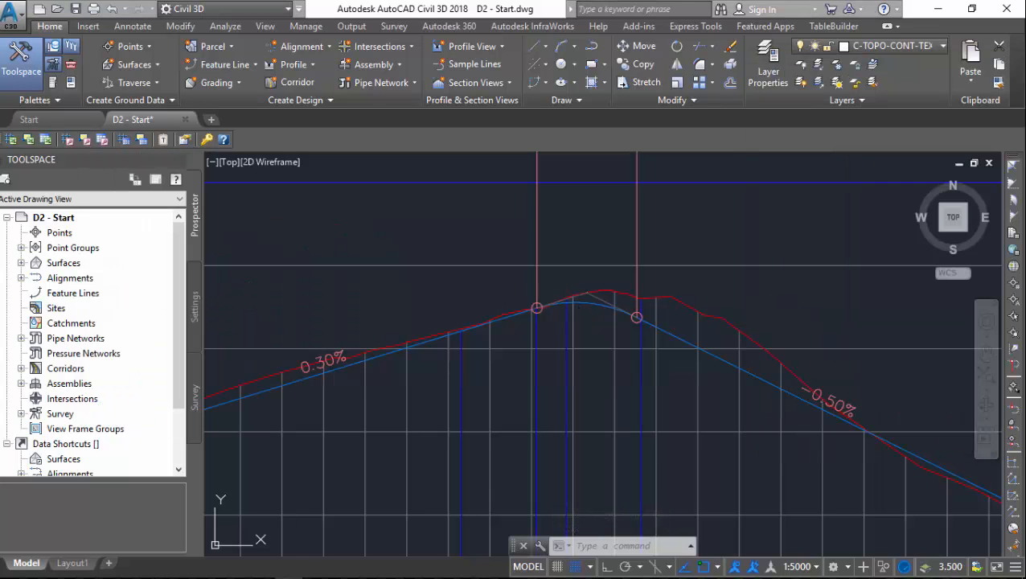
pyautogui.press('Escape')
pyautogui.scroll(-2, 614, 291)
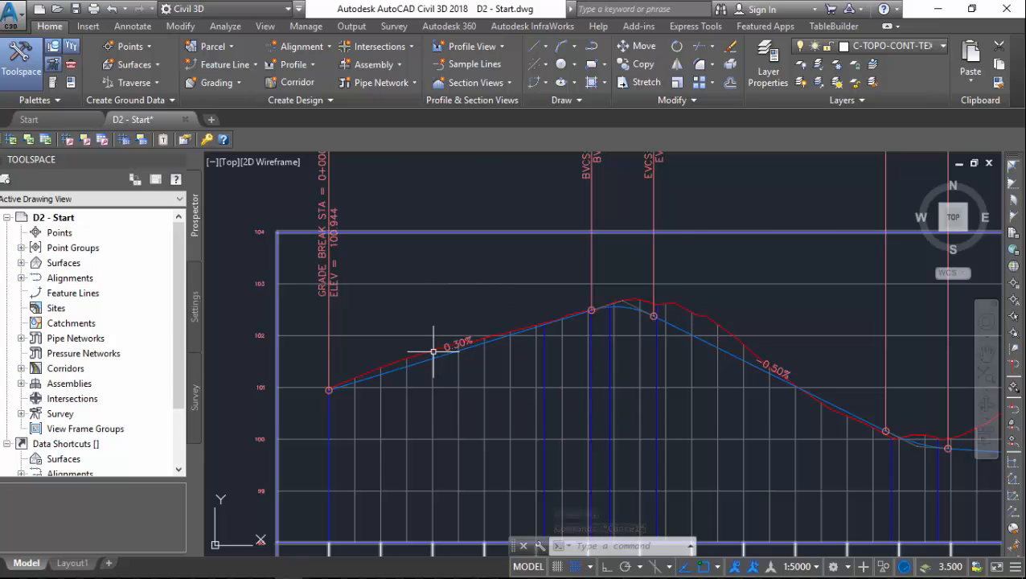
# Switch to the Layout4 PDF in Chrome, examine its grade labels and cut and fill notation, and return to Civil 3D
pyautogui.hotkey('alt', 'Tab')
pyautogui.hotkey('alt', 'Tab')
pyautogui.hotkey('alt', 'Tab')
pyautogui.hotkey('alt', 'Tab')
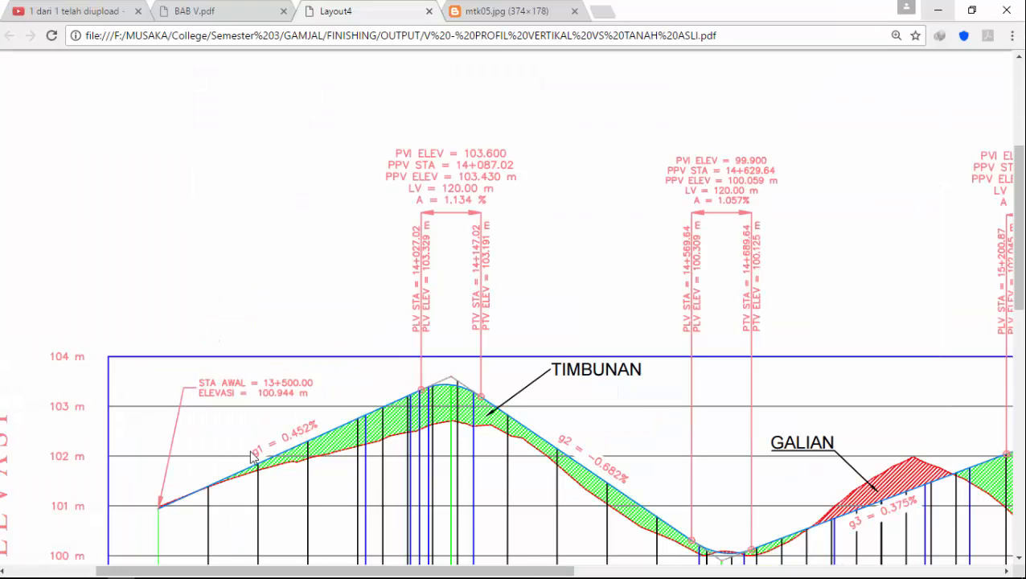
pyautogui.hotkey('alt', 'Tab')
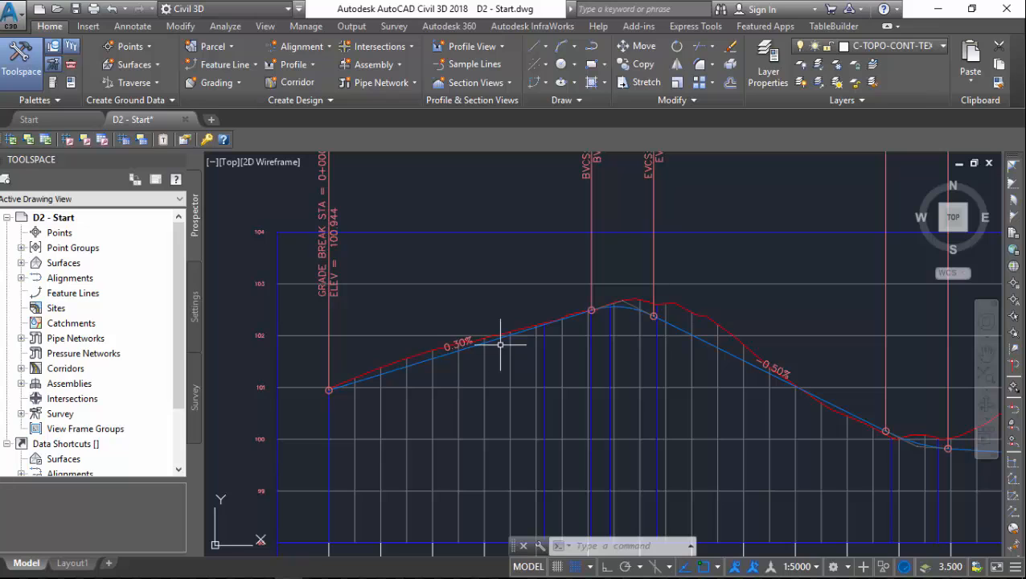
# Edit the first tangent's 0.30% grade label text, adding the prefix "g1 =" and deleting the existing Tangent Grade field
pyautogui.click(467, 340)
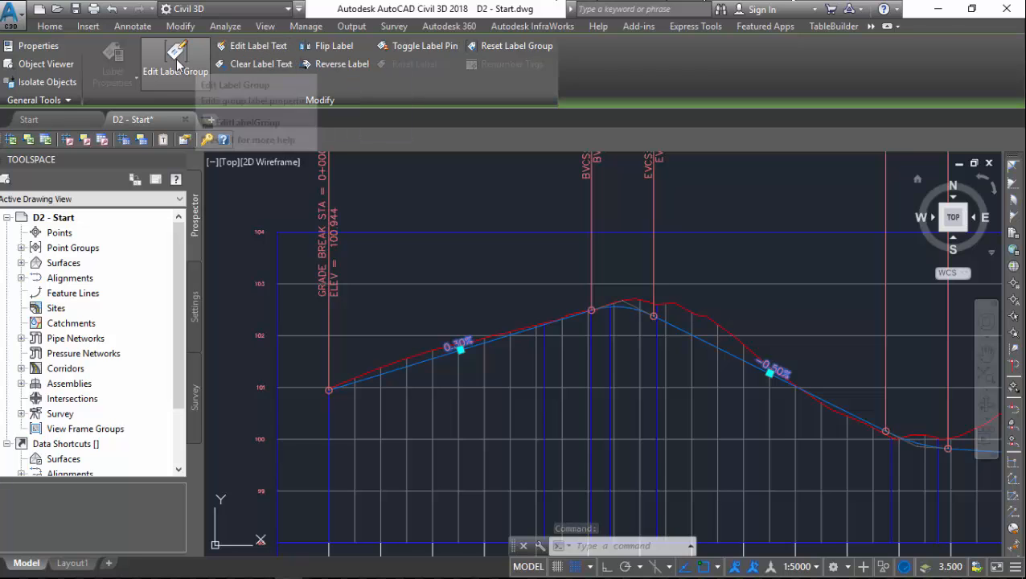
pyautogui.scroll(-4, 378, 313)
pyautogui.scroll(6, 348, 348)
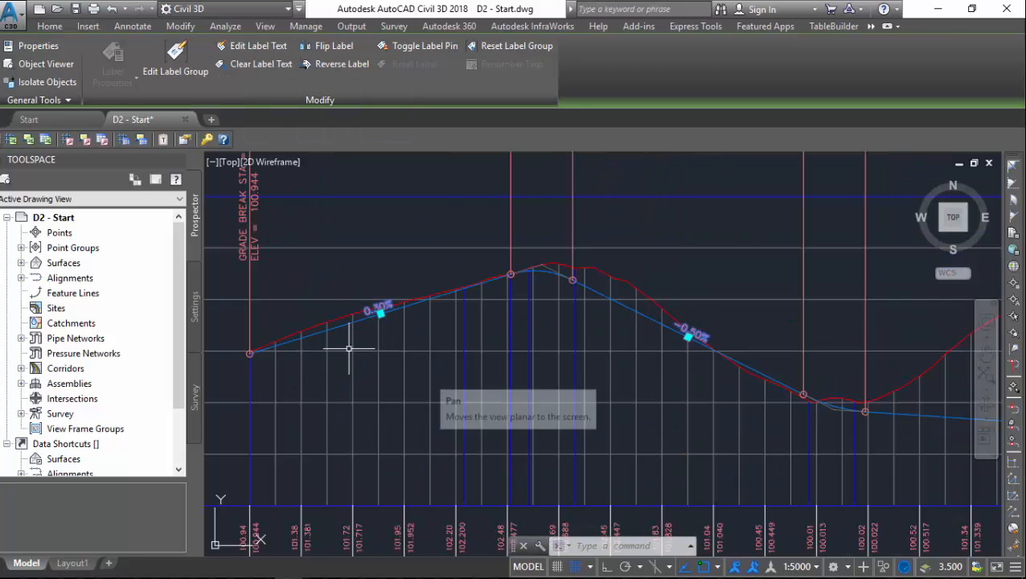
pyautogui.scroll(-4, 406, 192)
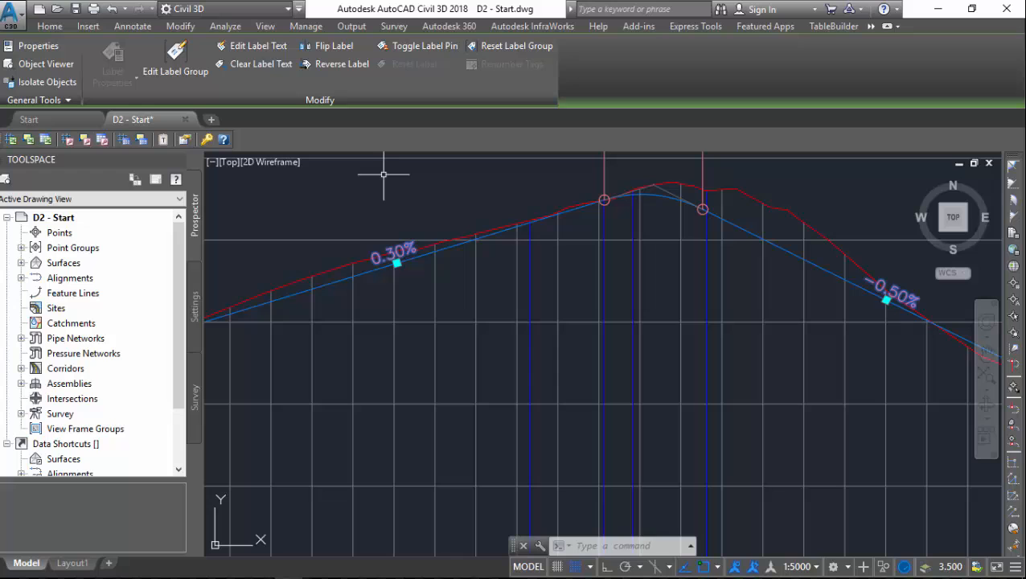
pyautogui.click(267, 47)
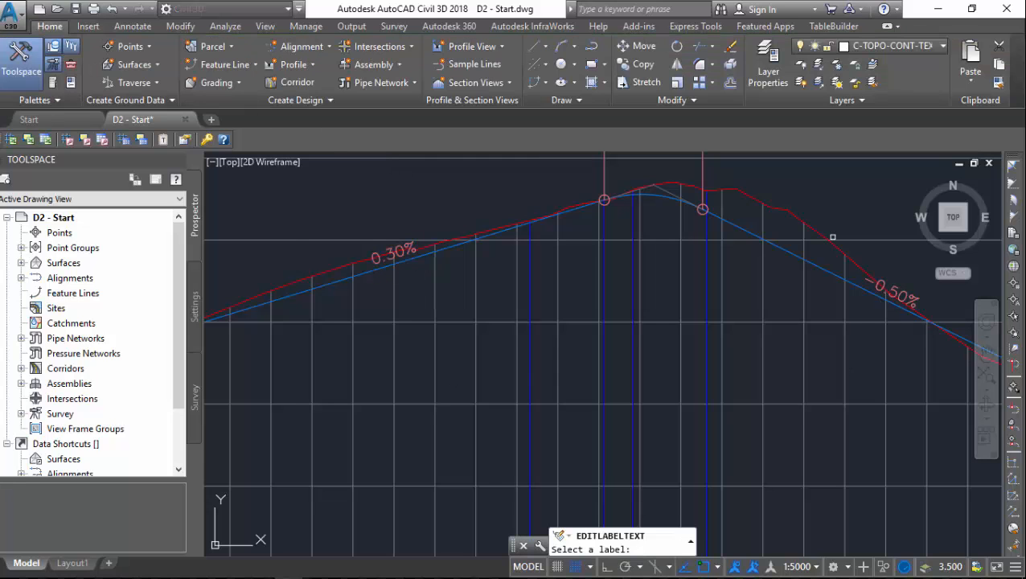
pyautogui.click(399, 245)
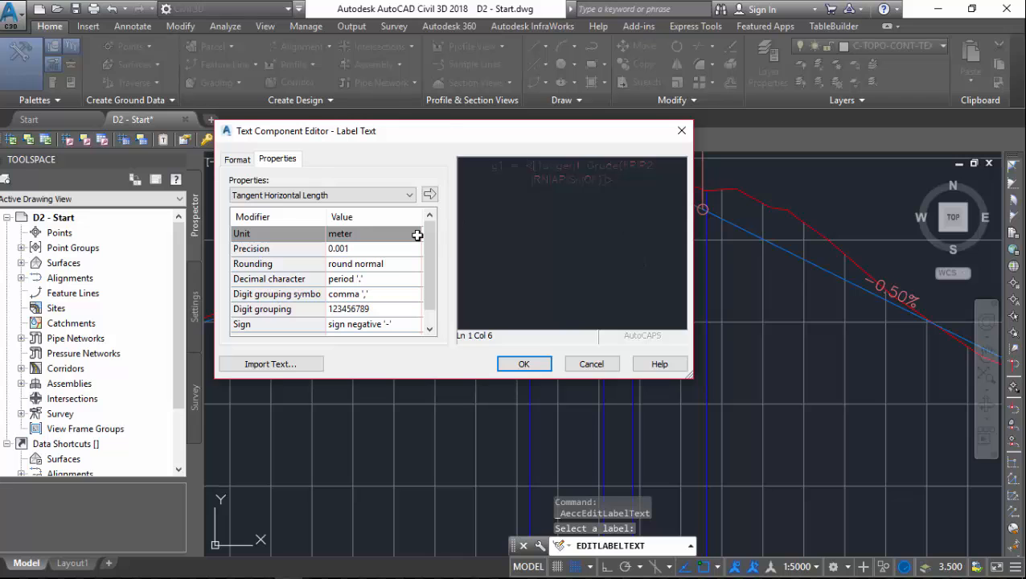
pyautogui.moveTo(449, 136); pyautogui.dragTo(673, 167)
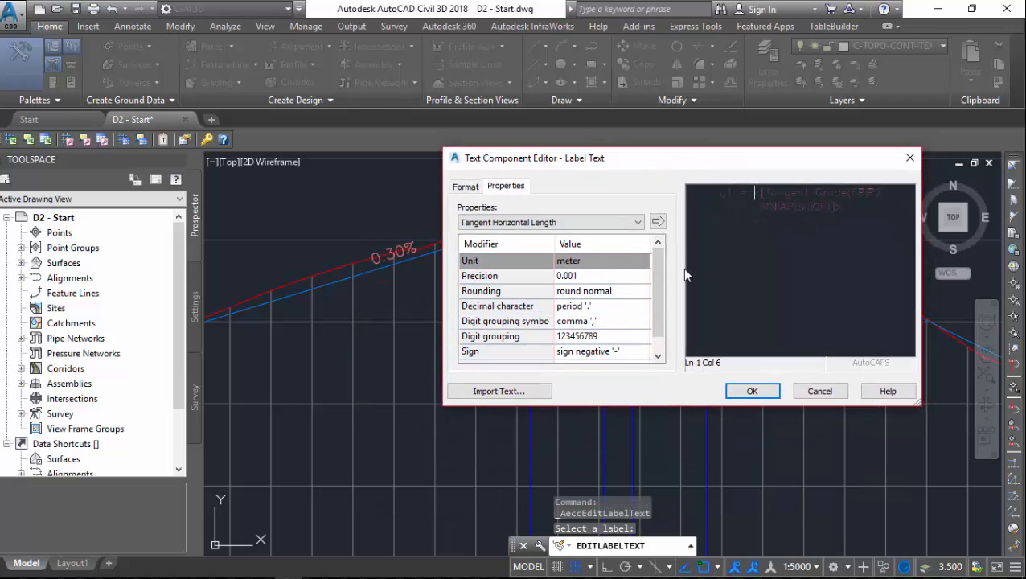
pyautogui.moveTo(843, 211); pyautogui.dragTo(756, 196)
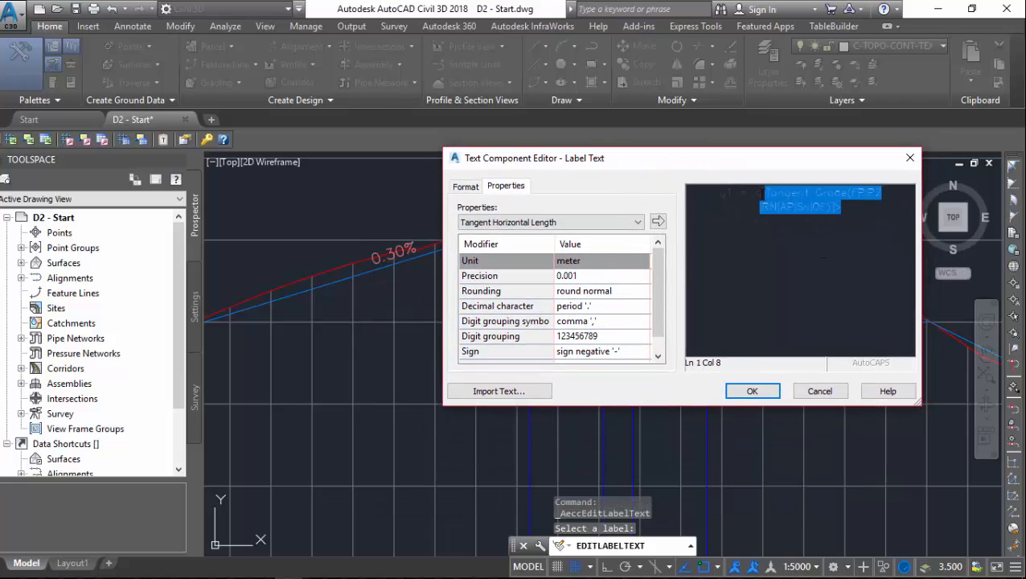
pyautogui.press('Delete')
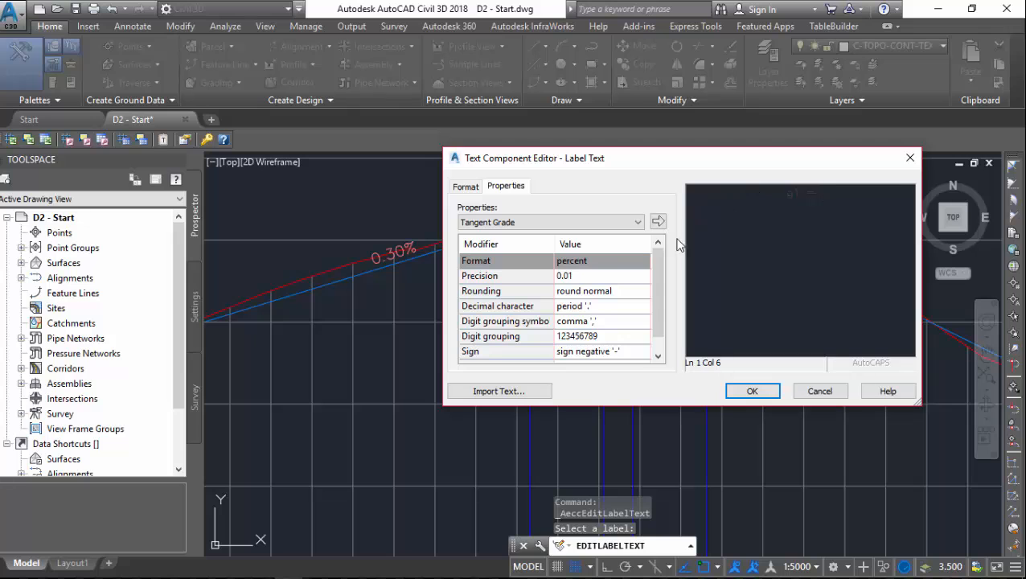
# Choose the Tangent Grade property for the label text and set its precision to 0.1
pyautogui.click(583, 224)
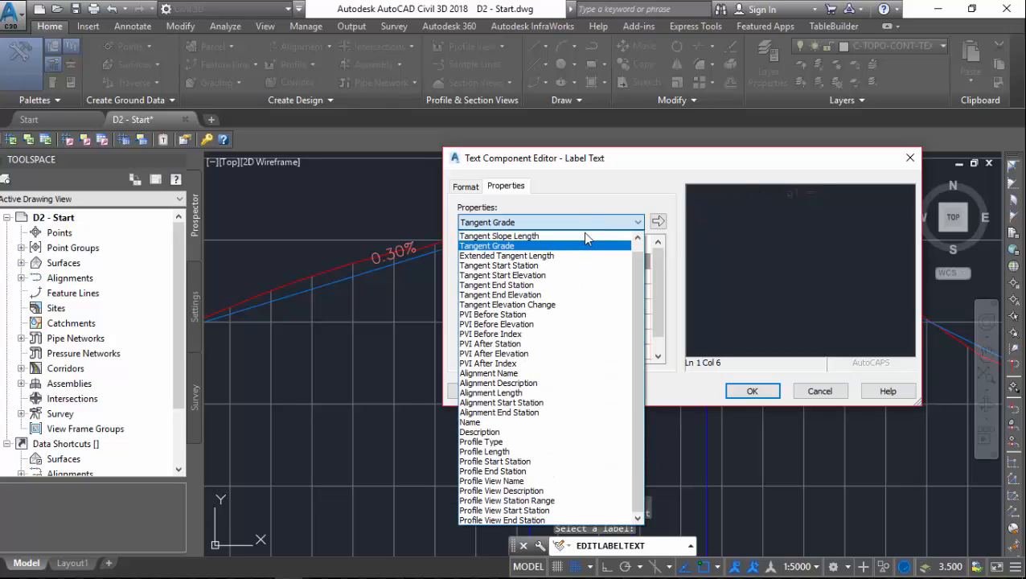
pyautogui.click(579, 246)
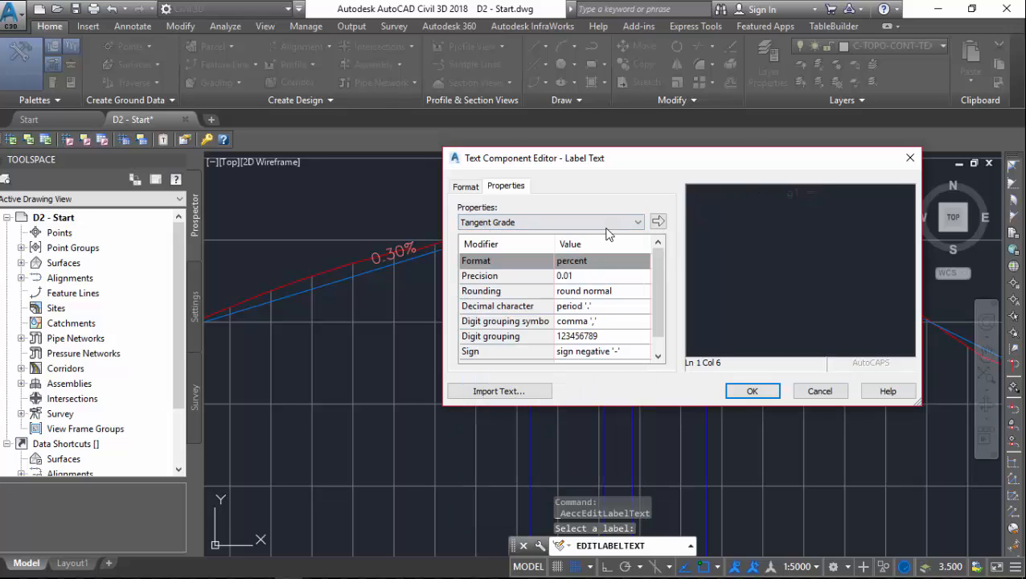
pyautogui.click(607, 227)
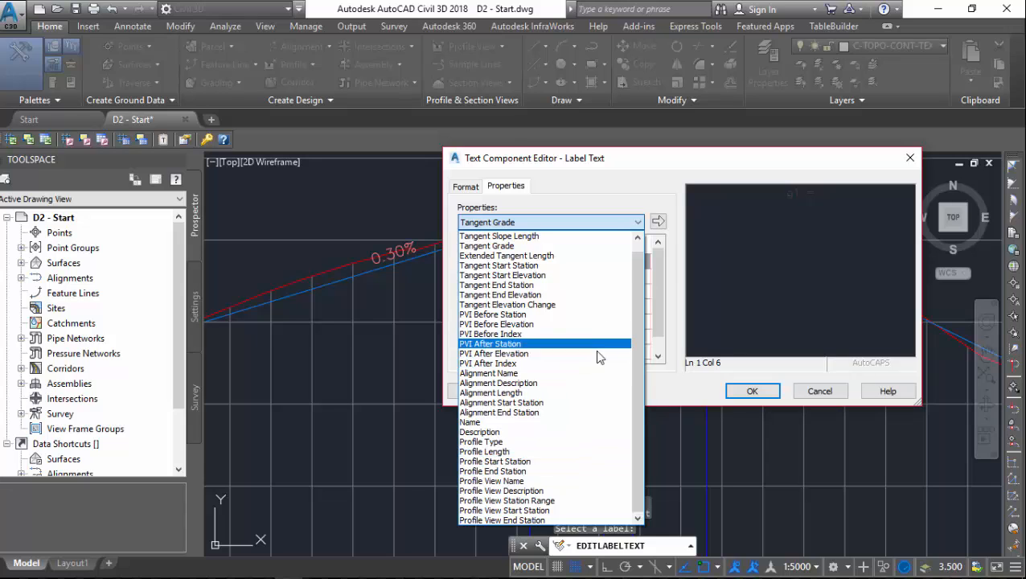
pyautogui.click(616, 227)
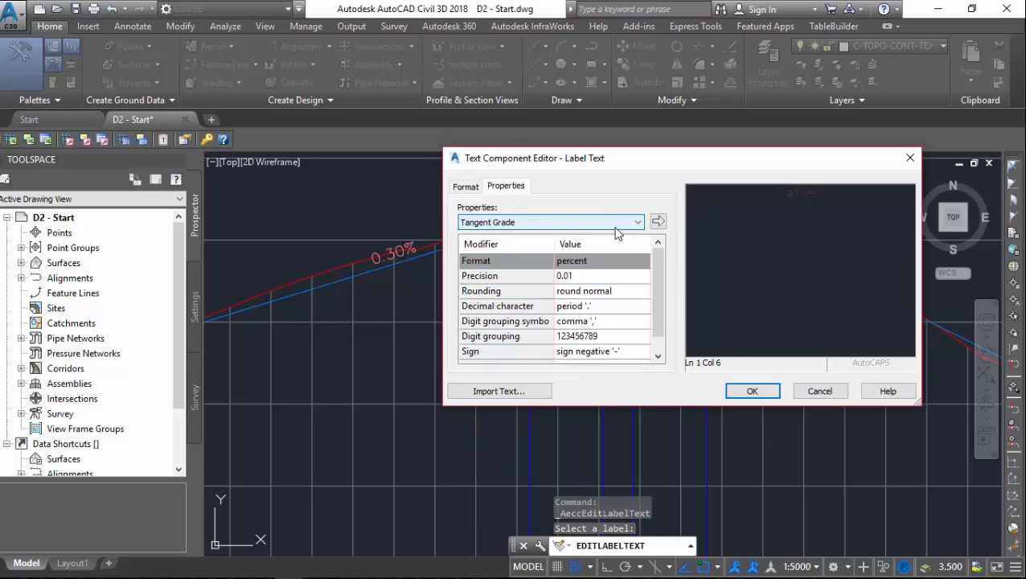
pyautogui.click(616, 275)
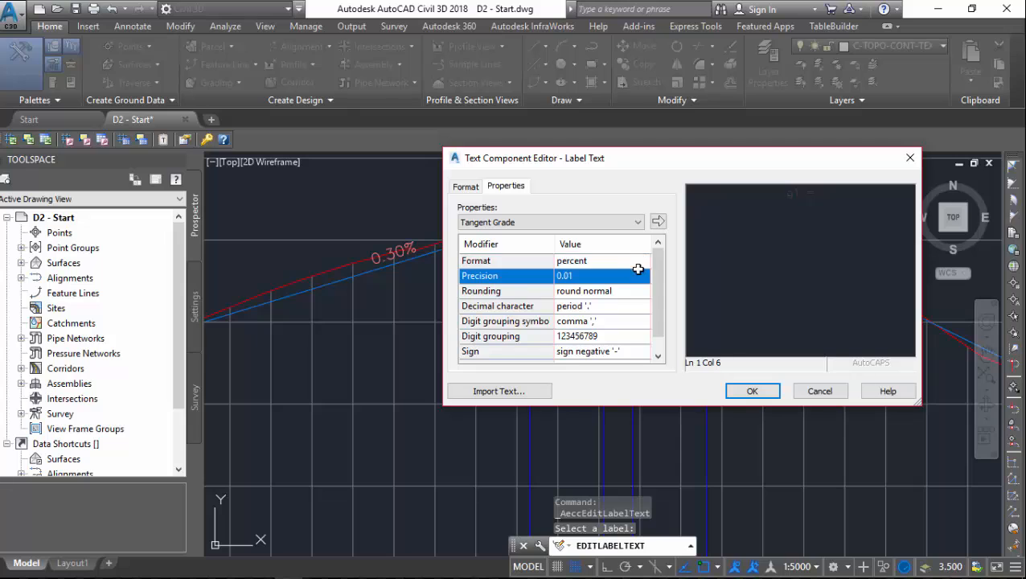
pyautogui.click(639, 262)
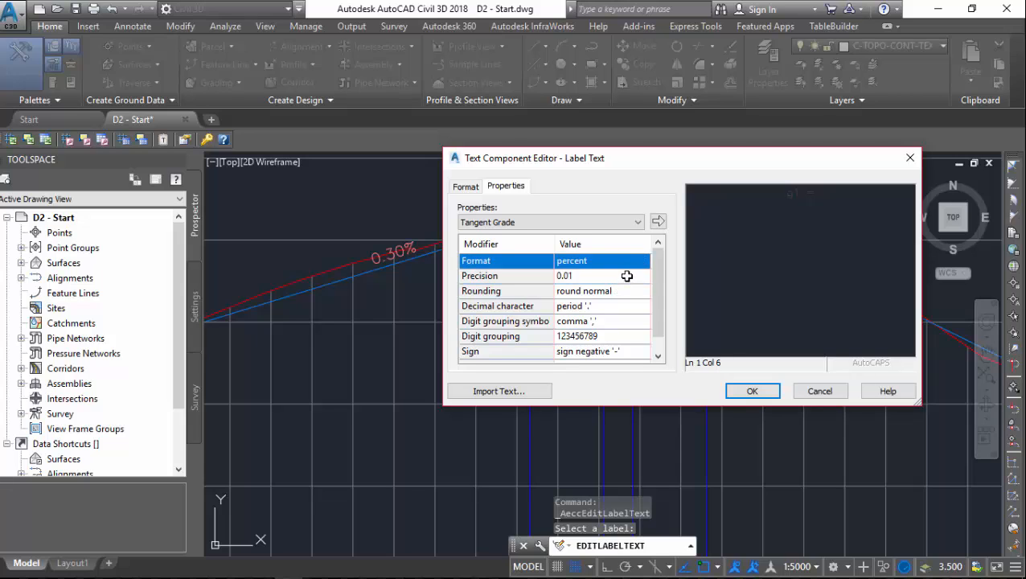
pyautogui.click(625, 276)
pyautogui.click(625, 276)
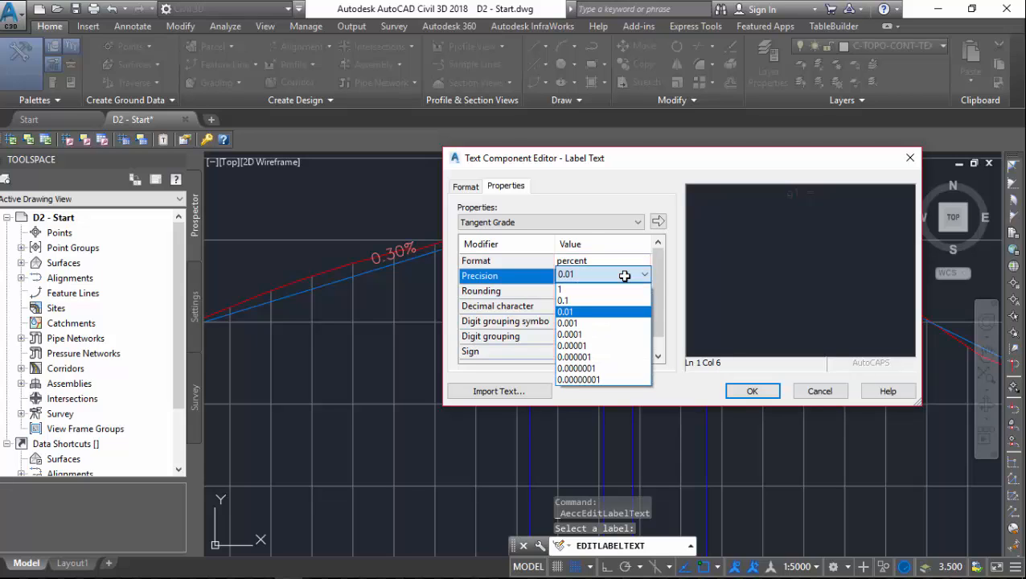
pyautogui.click(580, 301)
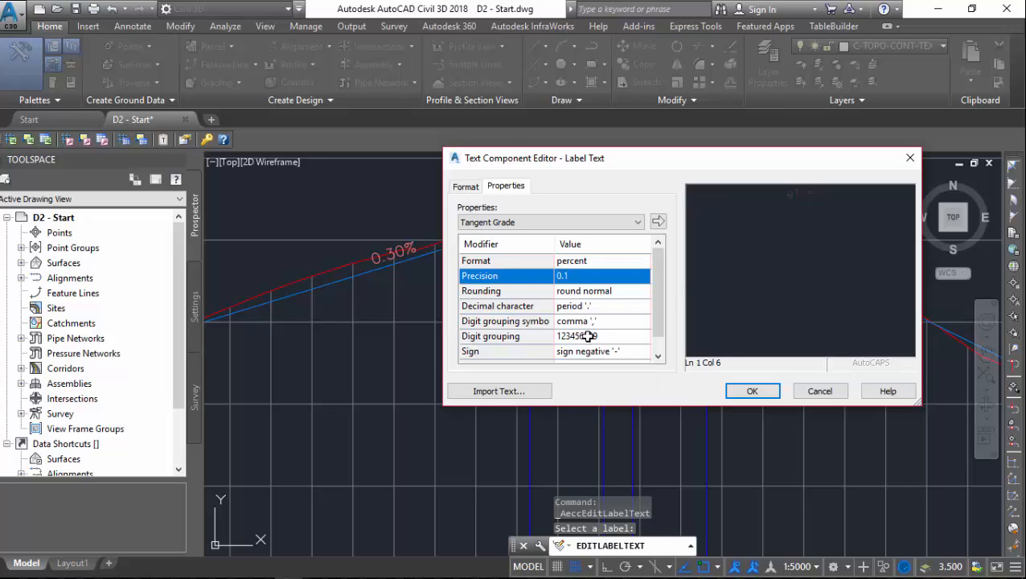
pyautogui.scroll(-1, 615, 298)
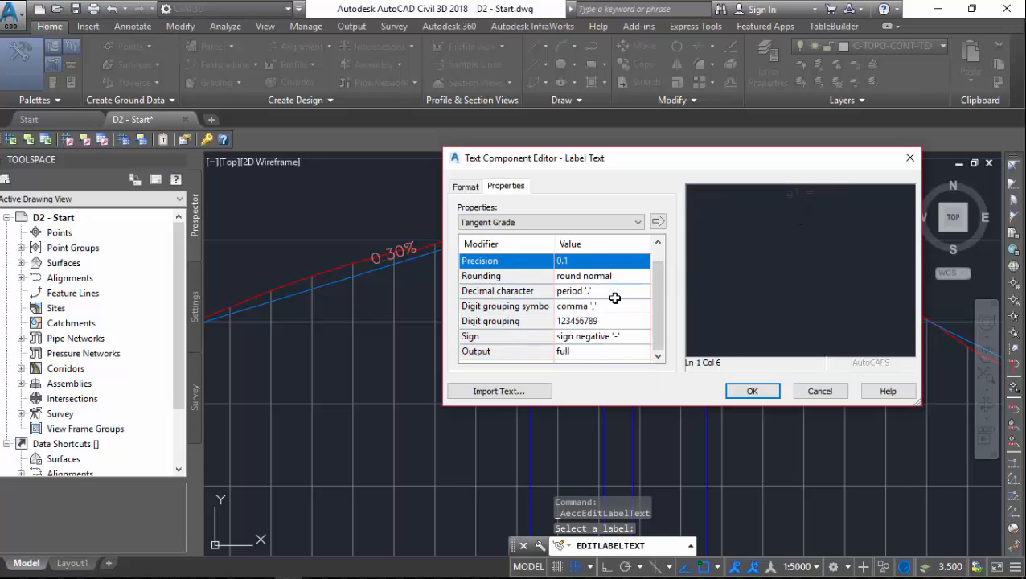
# Insert the Tangent Grade field after "g1 =", apply the label text and clear the selection
pyautogui.click(836, 197)
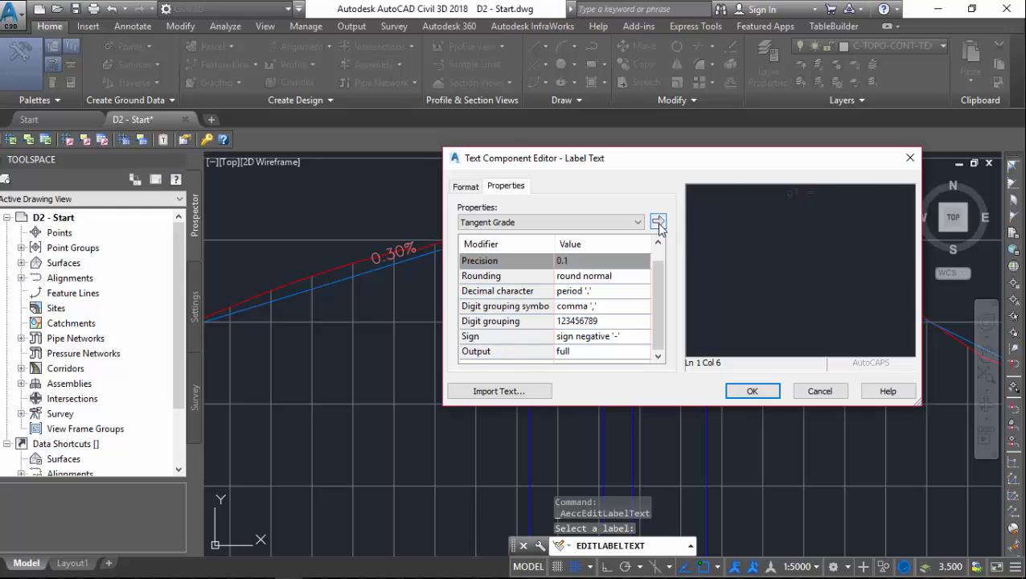
pyautogui.click(658, 222)
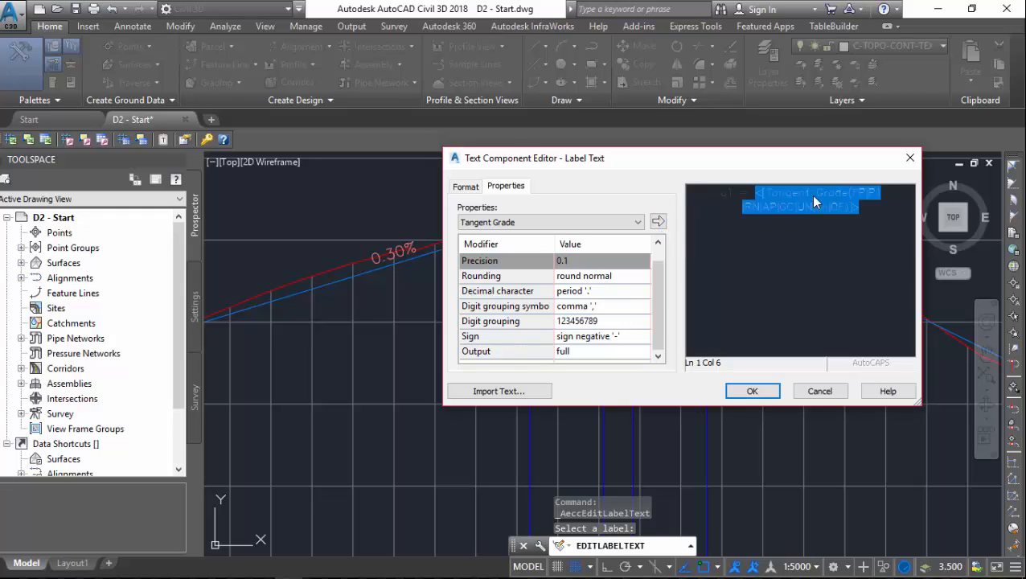
pyautogui.click(864, 211)
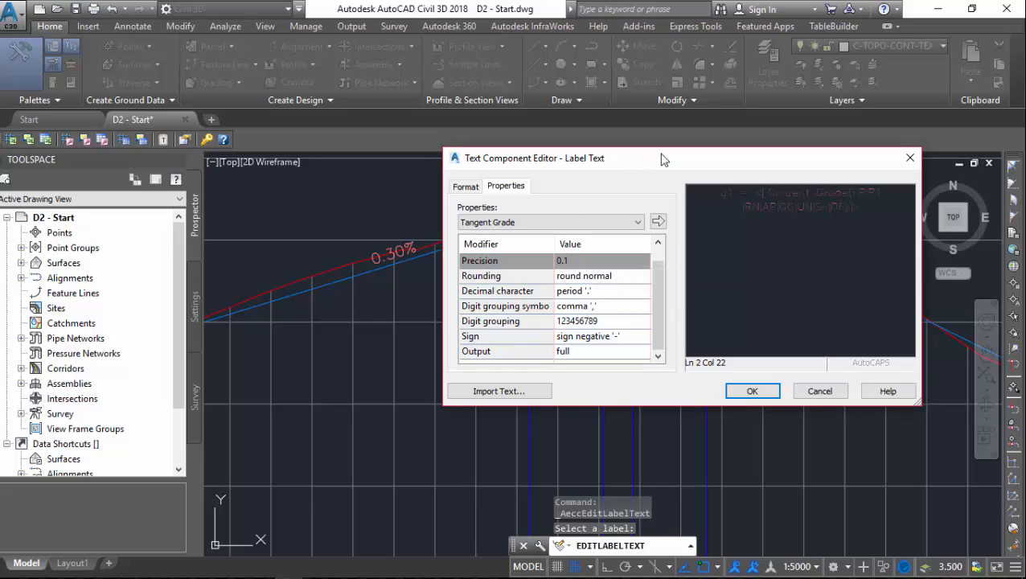
pyautogui.moveTo(858, 212); pyautogui.dragTo(756, 193)
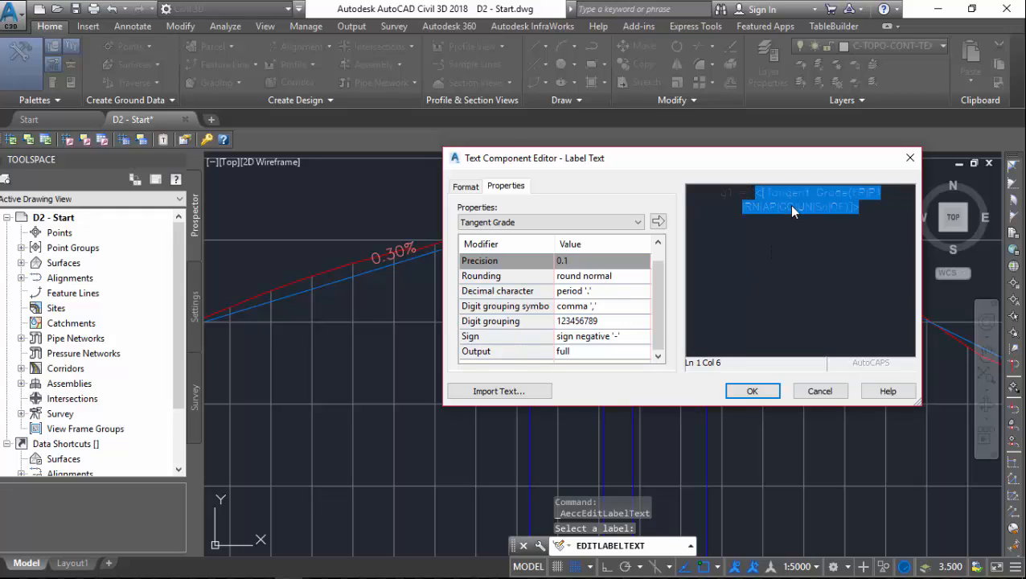
pyautogui.click(860, 206)
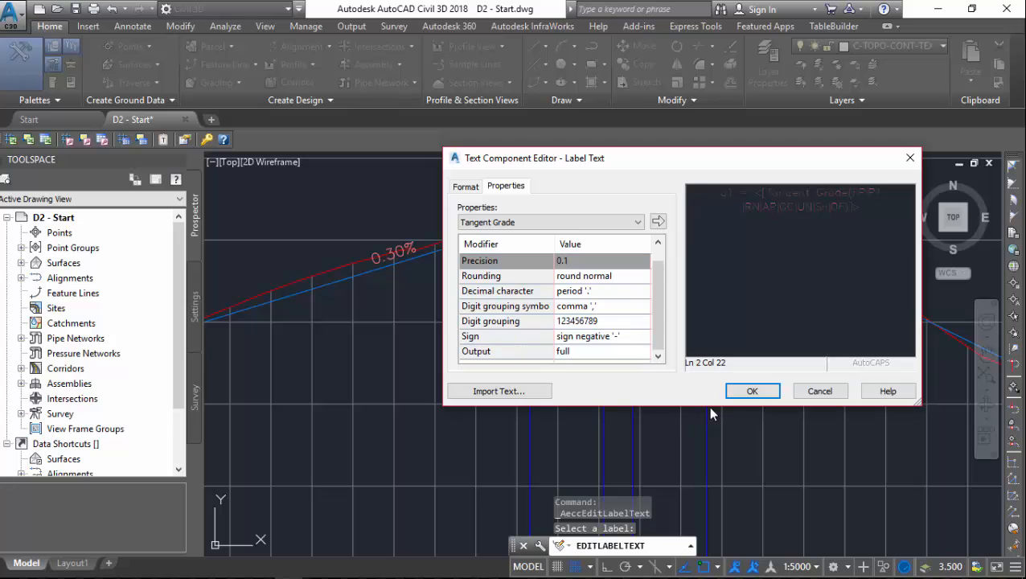
pyautogui.click(754, 392)
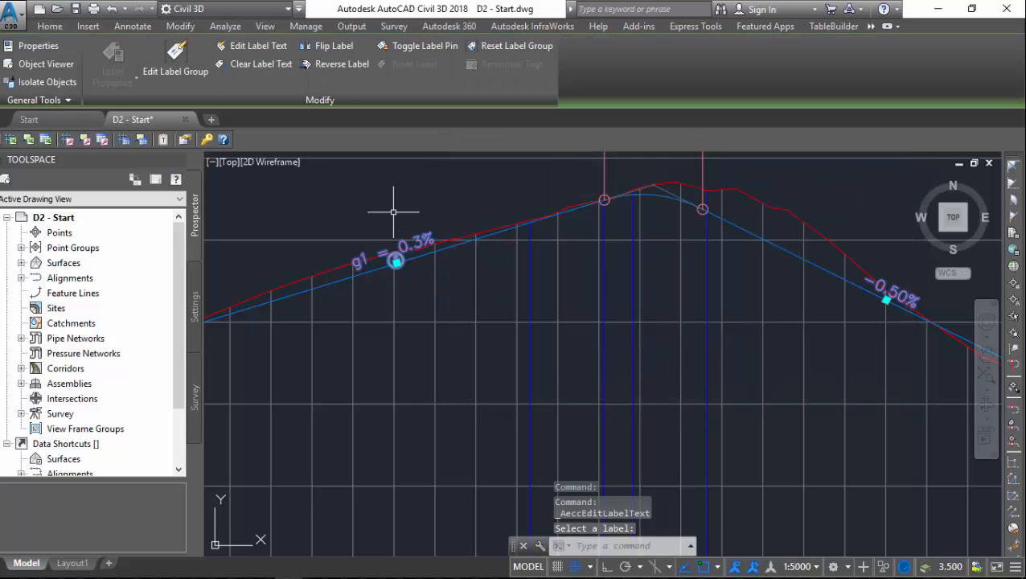
pyautogui.scroll(2, 391, 219)
pyautogui.press('Escape')
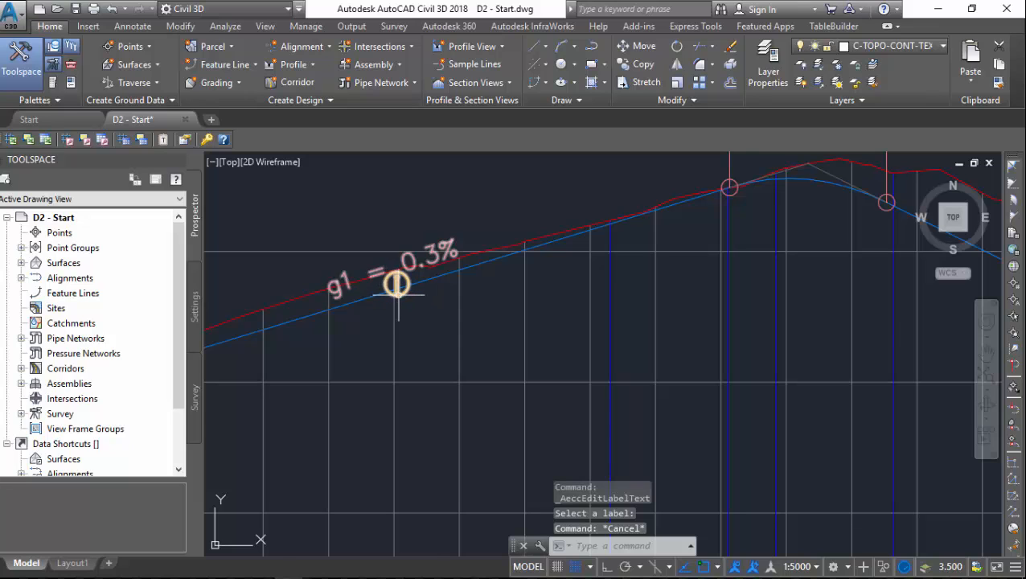
# Examine the edited g1 grade label, its marker symbol and the neighbouring grade labels along the profile
pyautogui.scroll(-4, 397, 289)
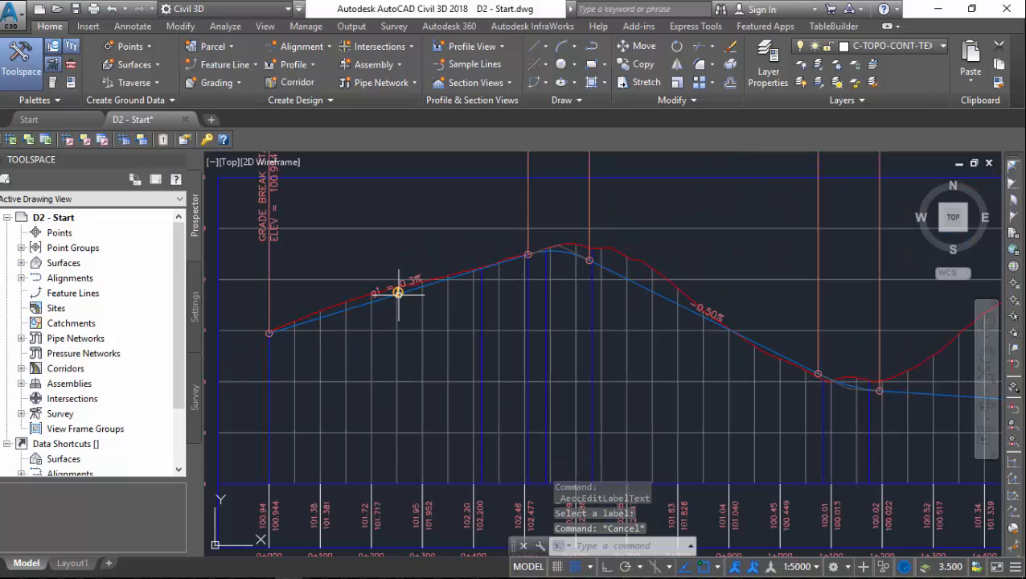
pyautogui.click(340, 207)
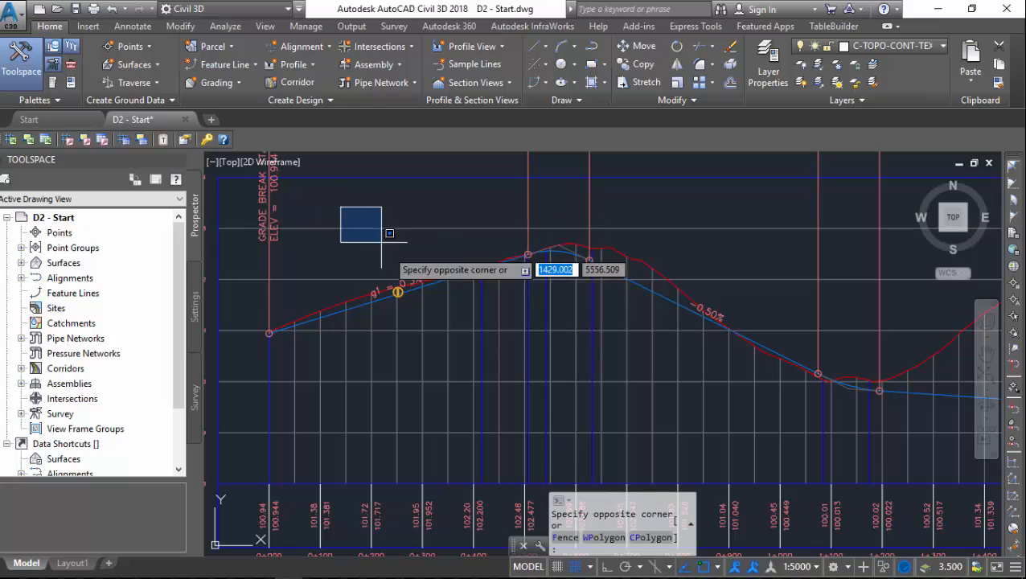
pyautogui.click(369, 283)
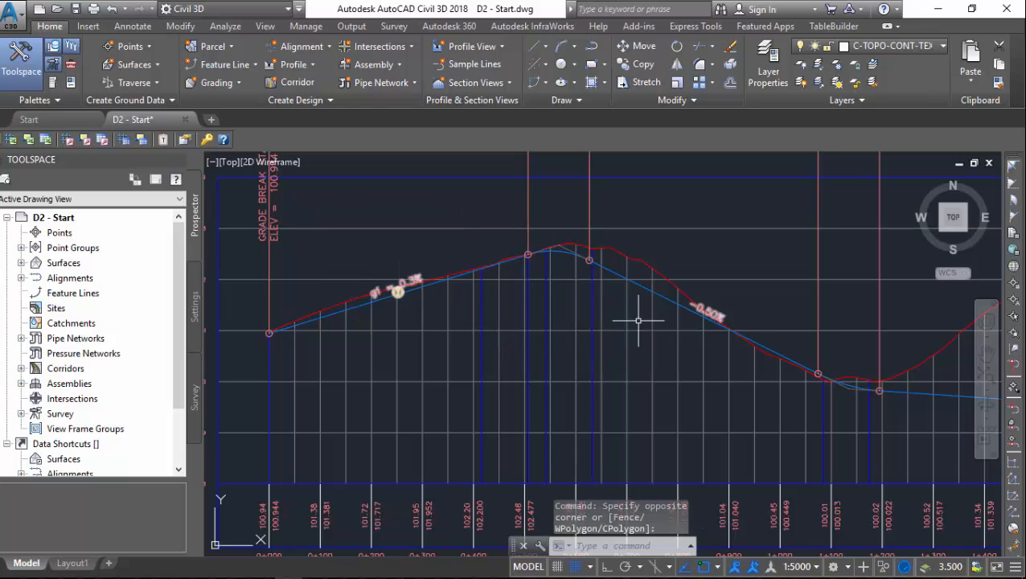
pyautogui.scroll(-2, 470, 313)
pyautogui.scroll(-4, 866, 361)
pyautogui.scroll(4, 866, 360)
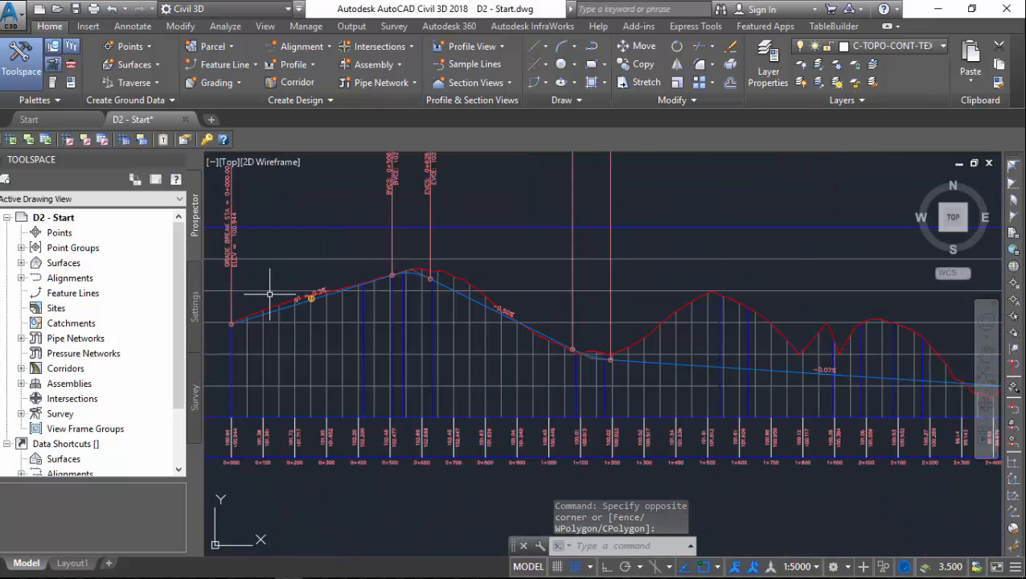
pyautogui.scroll(2, 282, 292)
pyautogui.scroll(2, 280, 292)
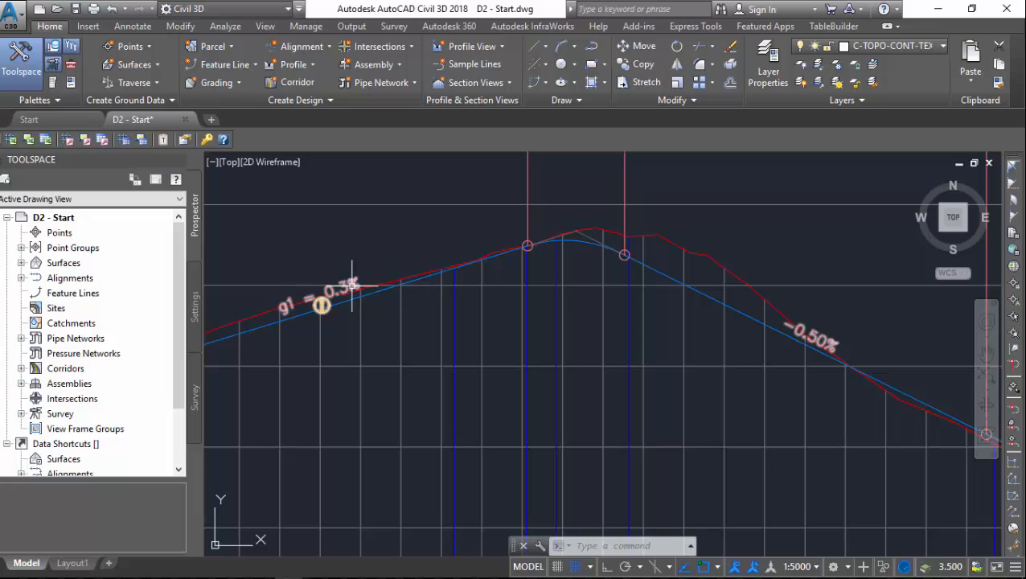
pyautogui.scroll(-2, 584, 274)
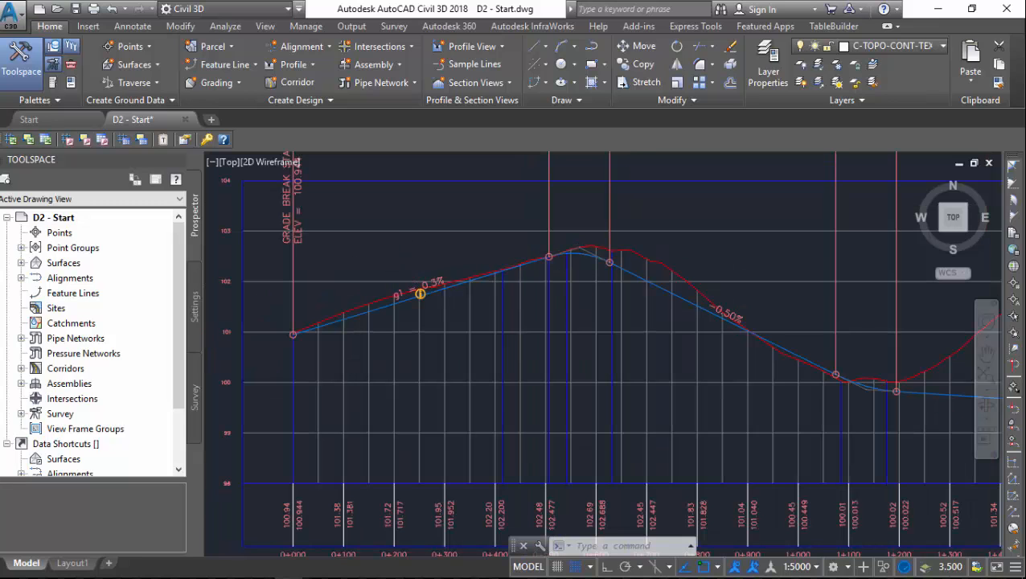
pyautogui.scroll(2, 393, 267)
pyautogui.click(349, 256)
pyautogui.click(504, 364)
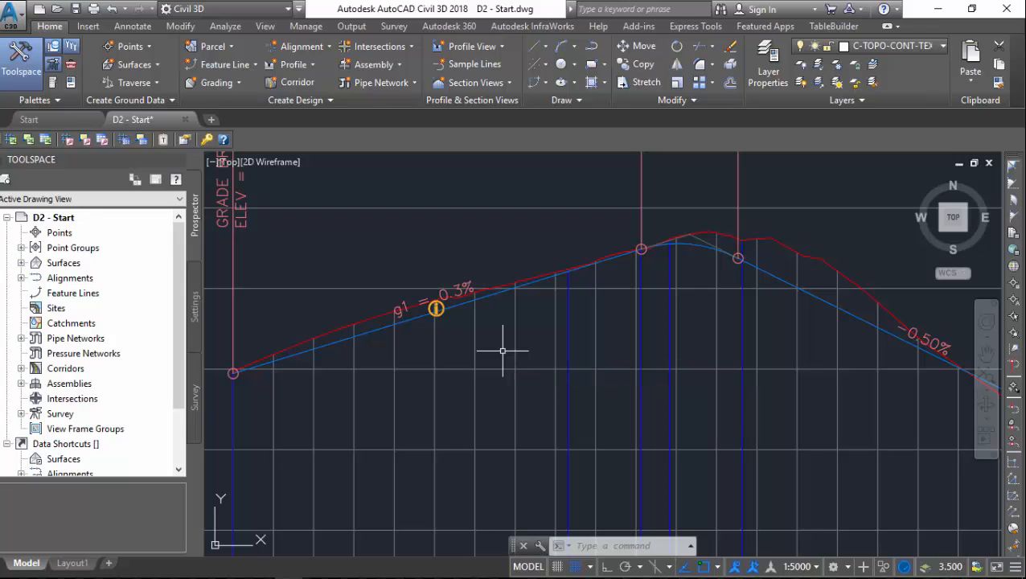
pyautogui.click(369, 239)
pyautogui.click(518, 364)
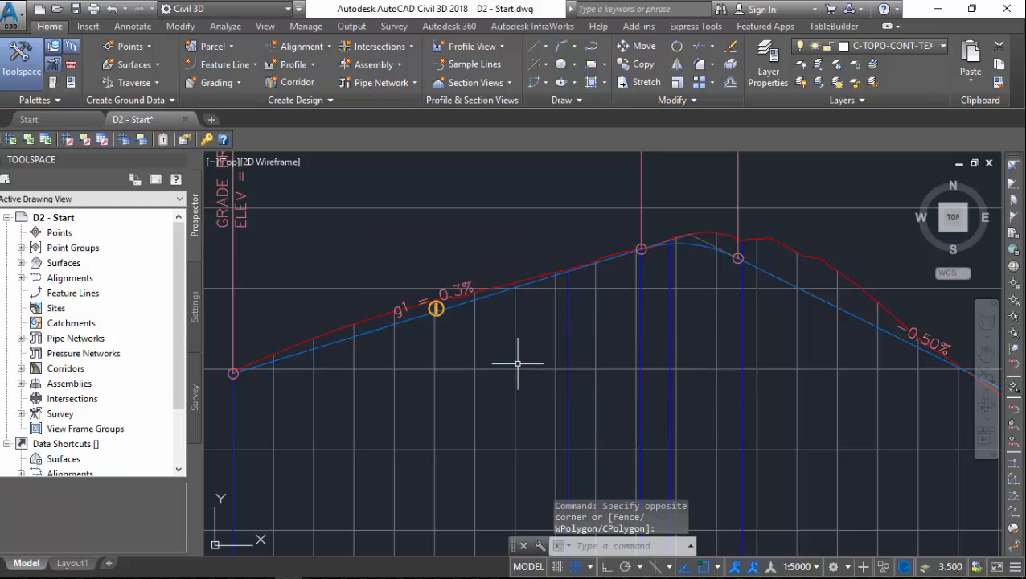
# Inspect the warning symbols along the slanted lines outside the profile view
pyautogui.scroll(-6, 451, 244)
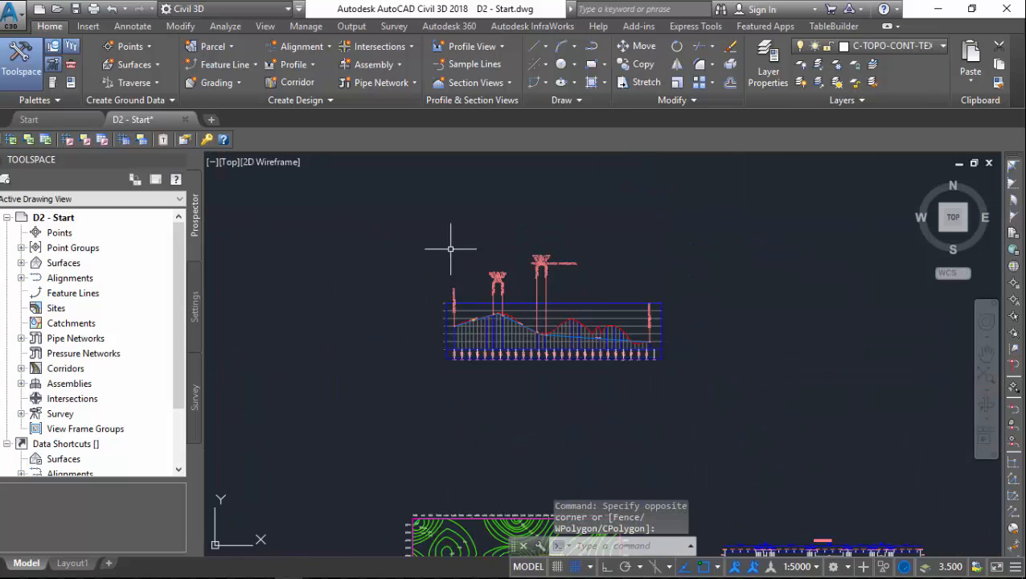
pyautogui.scroll(1, 515, 341)
pyautogui.scroll(5, 658, 466)
pyautogui.scroll(8, 611, 466)
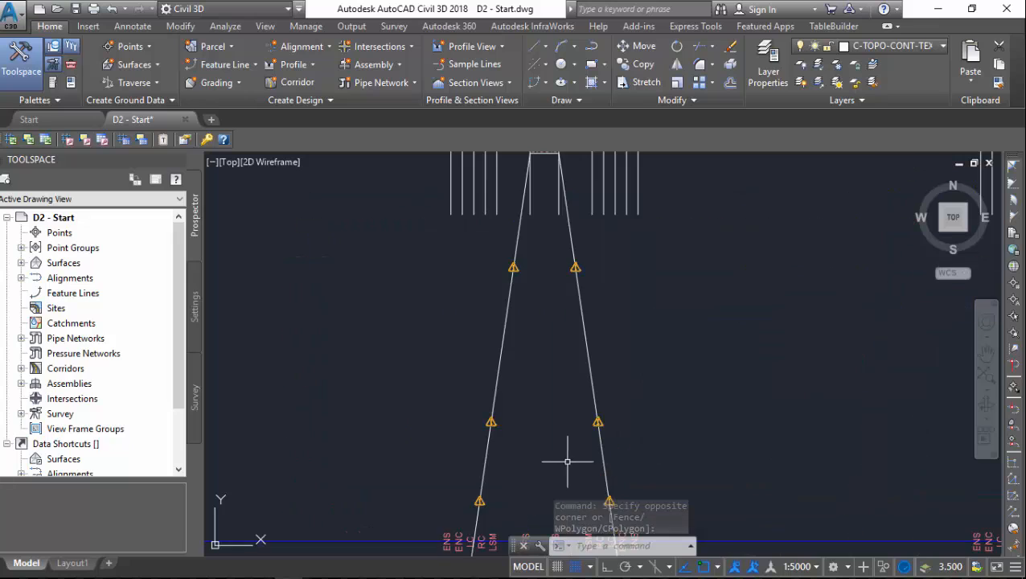
pyautogui.click(429, 345)
pyautogui.click(515, 420)
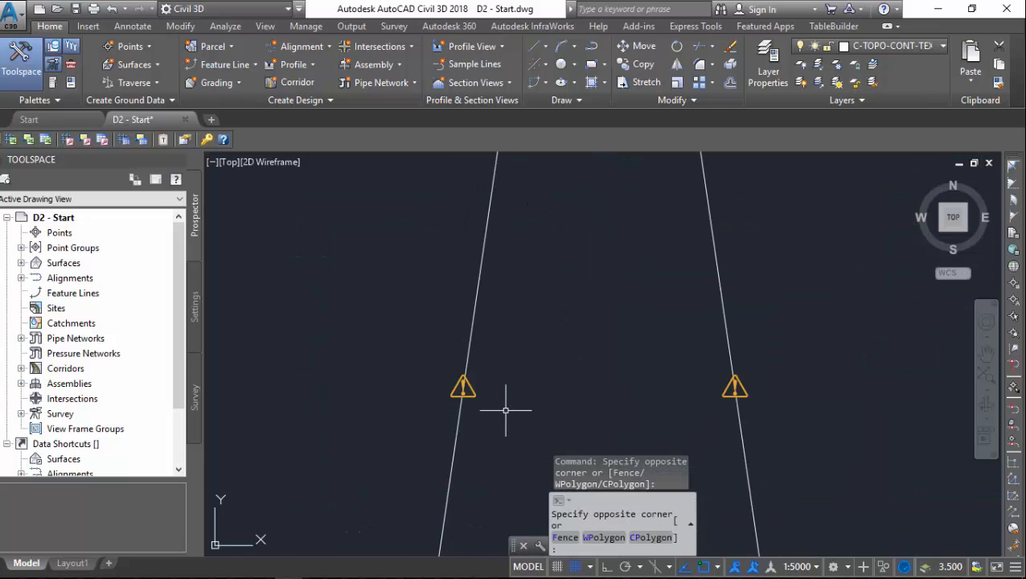
pyautogui.click(418, 349)
pyautogui.click(483, 413)
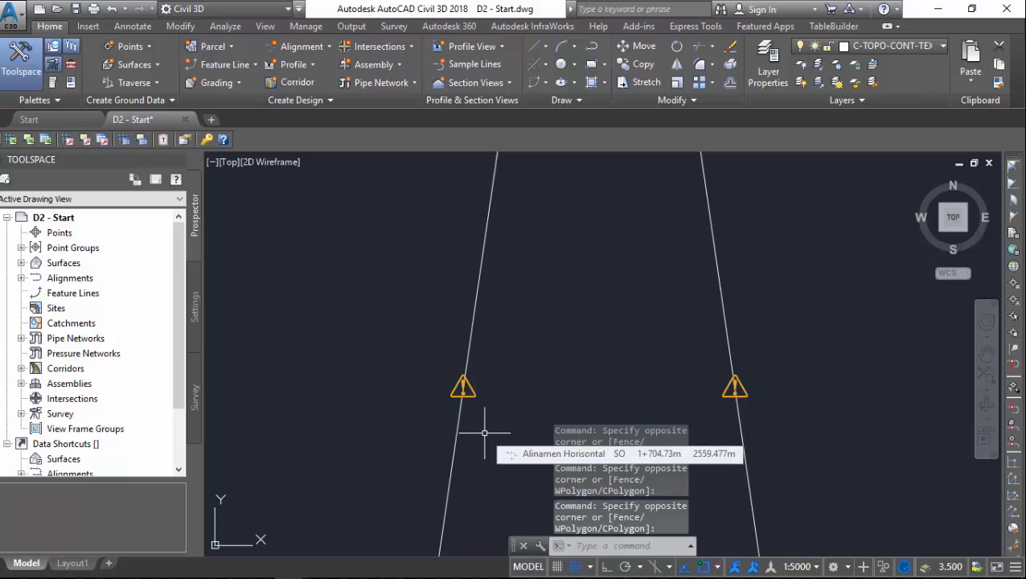
pyautogui.scroll(-3, 475, 427)
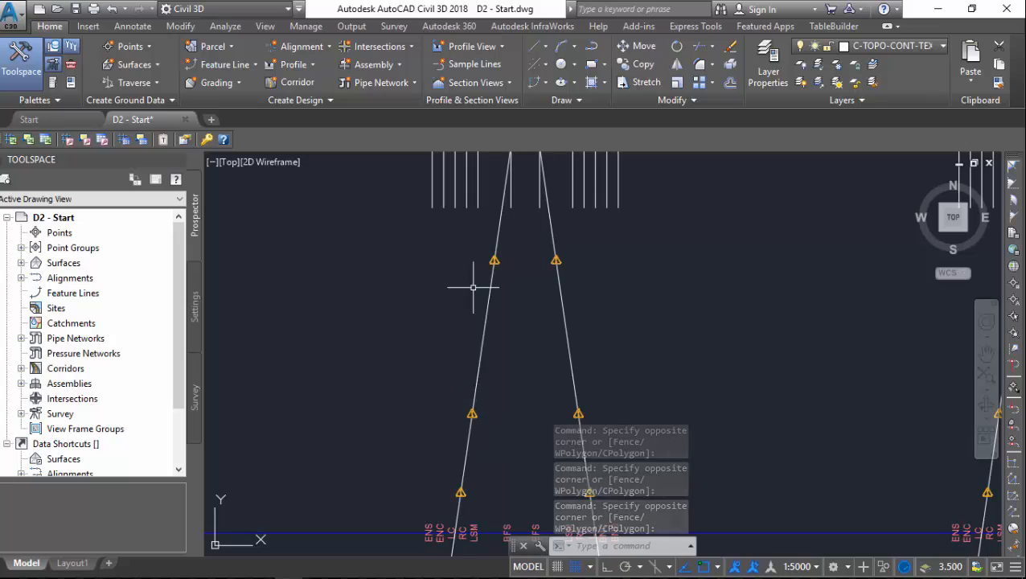
pyautogui.scroll(-5, 419, 279)
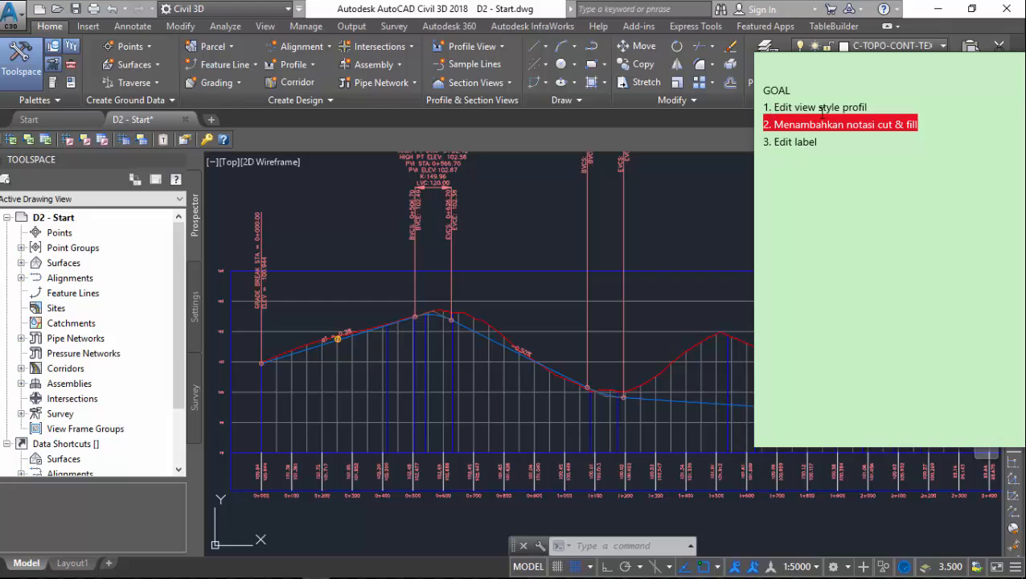
# Mark the cut and fill item in the goal note and compare the profile view with the reference PDF's TIMBUNAN and GALIAN hatching
pyautogui.click(809, 122)
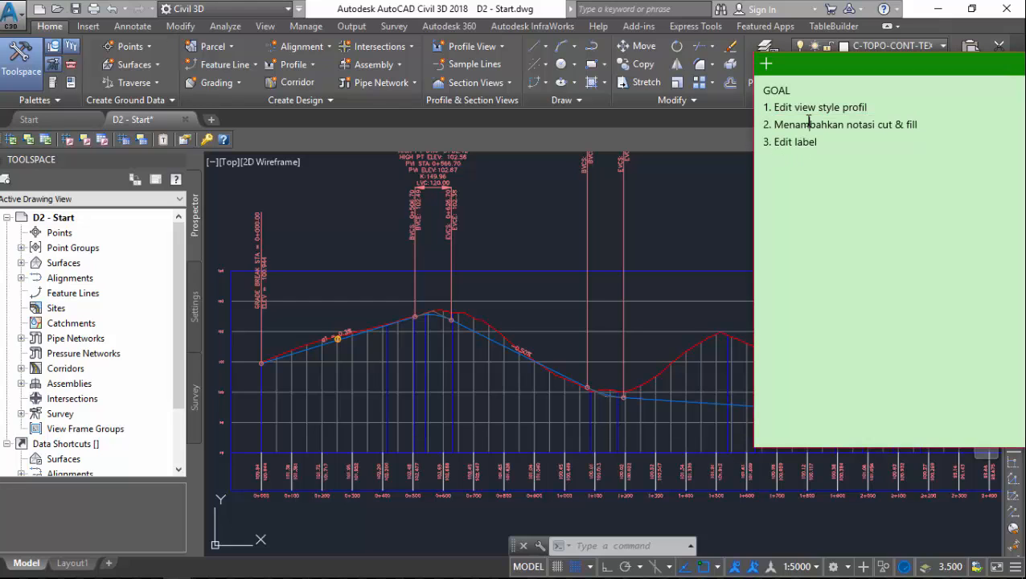
pyautogui.moveTo(941, 131); pyautogui.dragTo(768, 131)
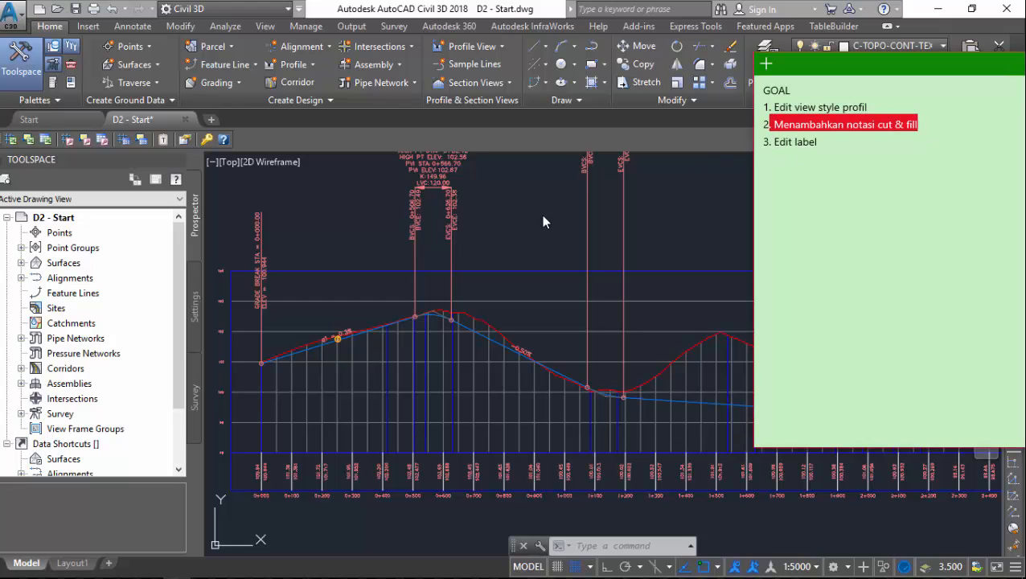
pyautogui.hotkey('alt', 'Tab')
pyautogui.hotkey('alt', 'Tab')
pyautogui.hotkey('alt', 'Tab')
pyautogui.hotkey('alt', 'Tab')
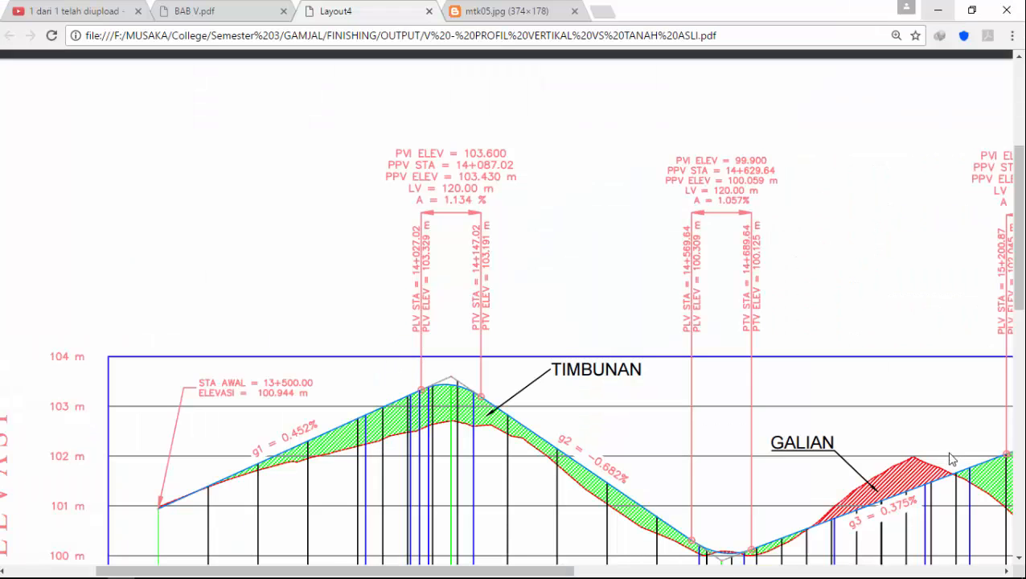
pyautogui.hotkey('alt', 'Tab')
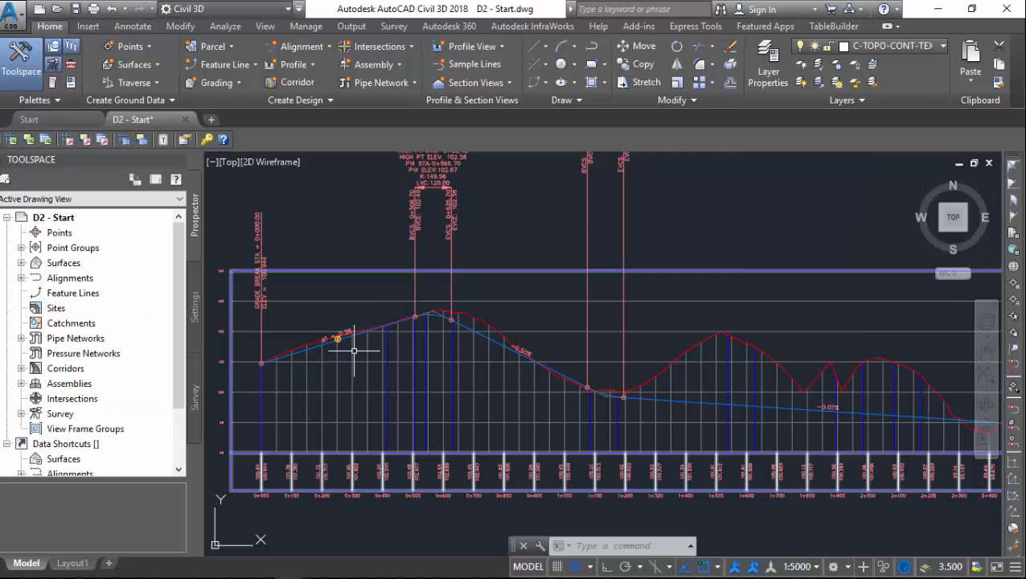
pyautogui.scroll(2, 432, 349)
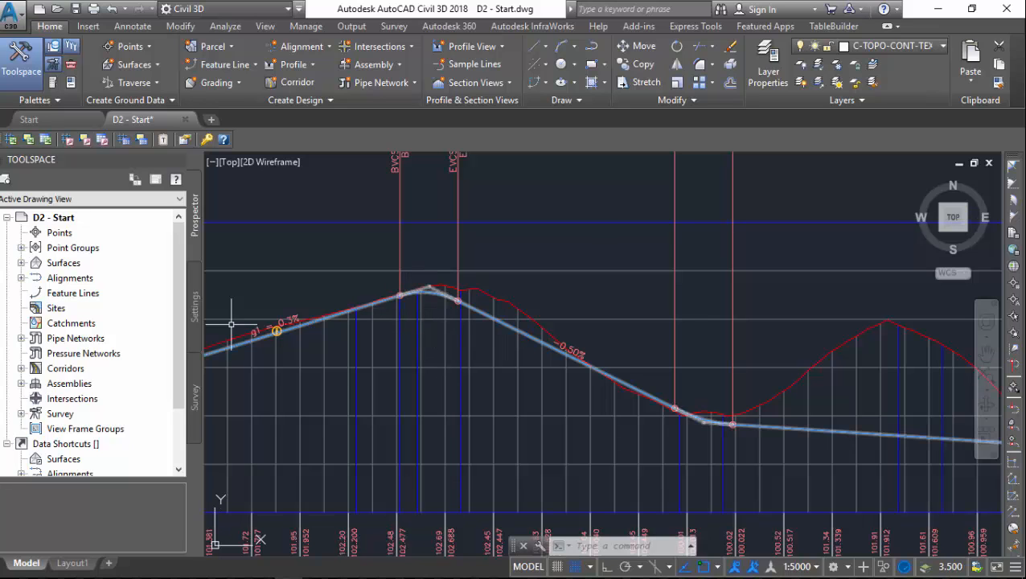
pyautogui.scroll(-4, 274, 314)
pyautogui.scroll(2, 254, 325)
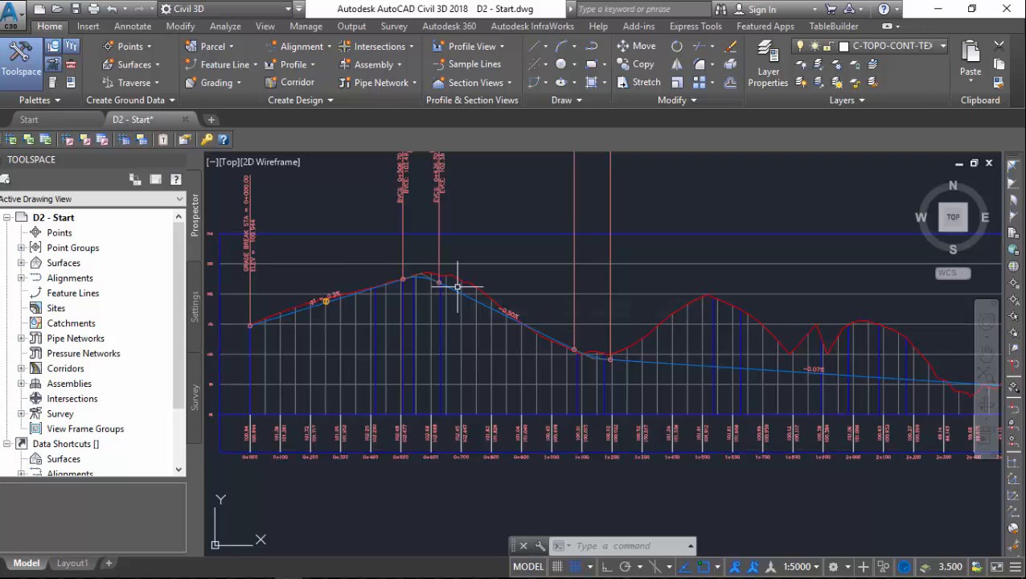
pyautogui.hotkey('alt', 'Tab')
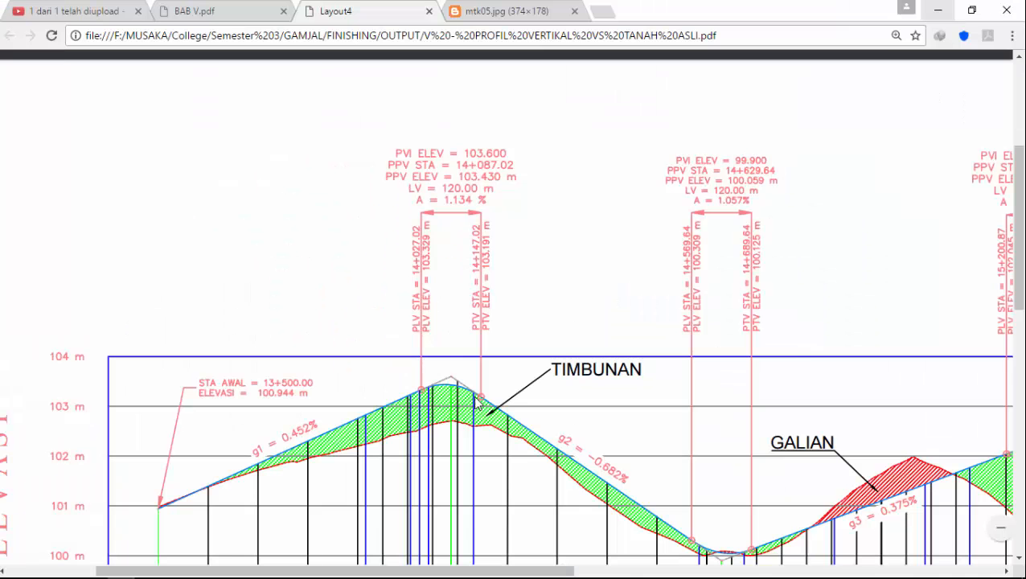
pyautogui.hotkey('alt', 'Tab')
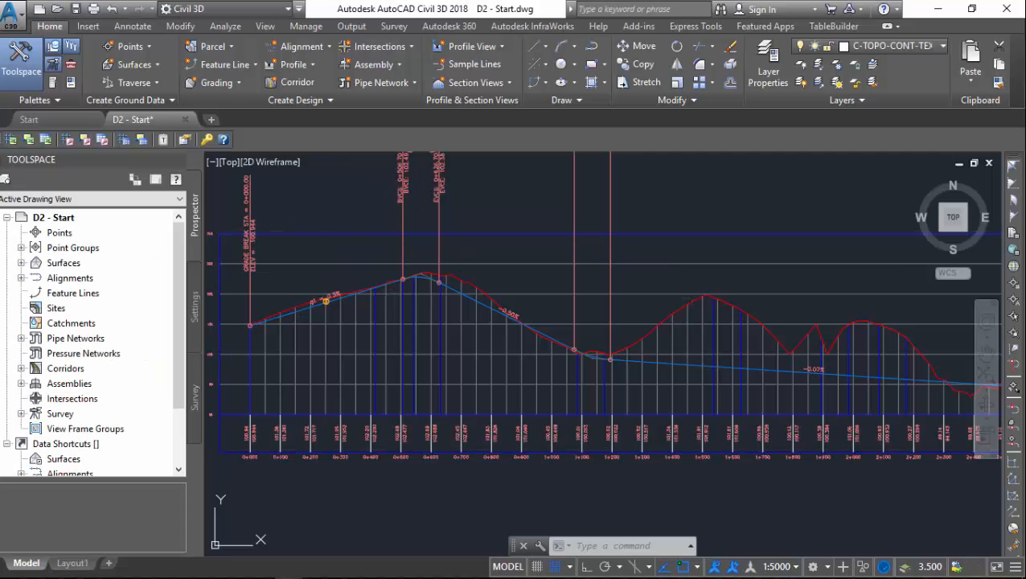
# Add a cut and a fill hatch area bounded by Surface - Surface (3) and Alinamen Vertikal in the profile view properties
pyautogui.click(343, 233)
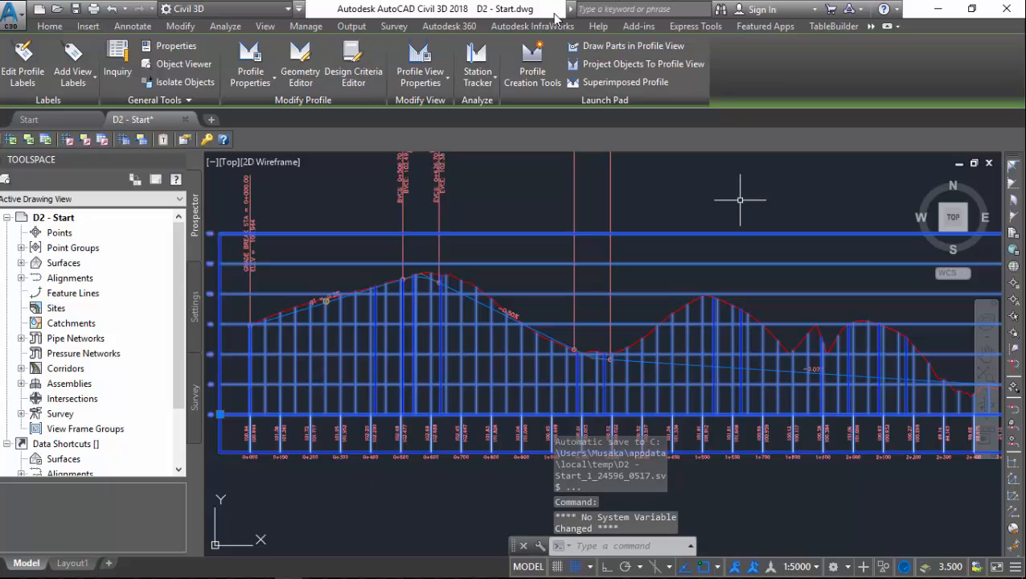
pyautogui.click(435, 84)
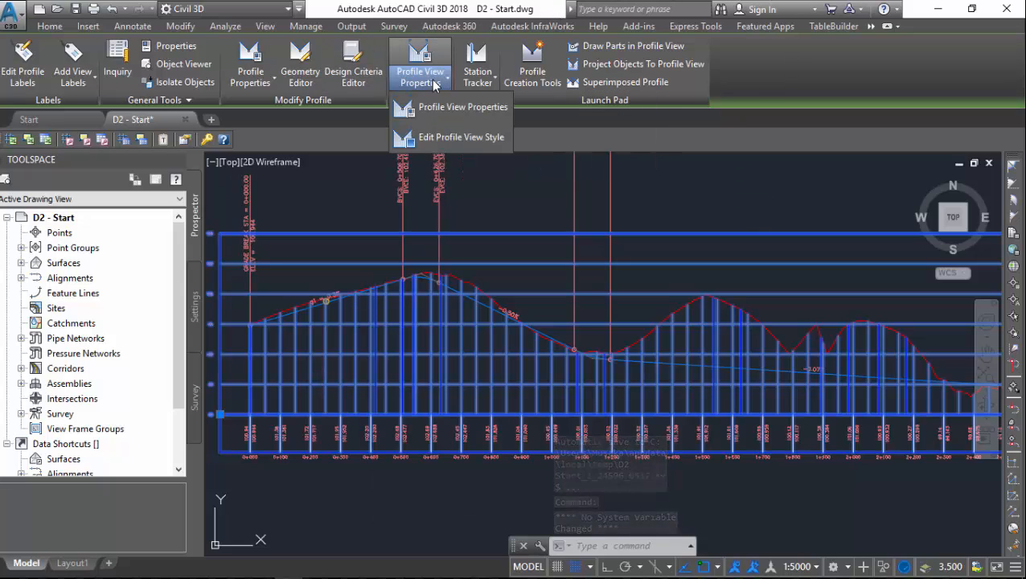
pyautogui.click(475, 114)
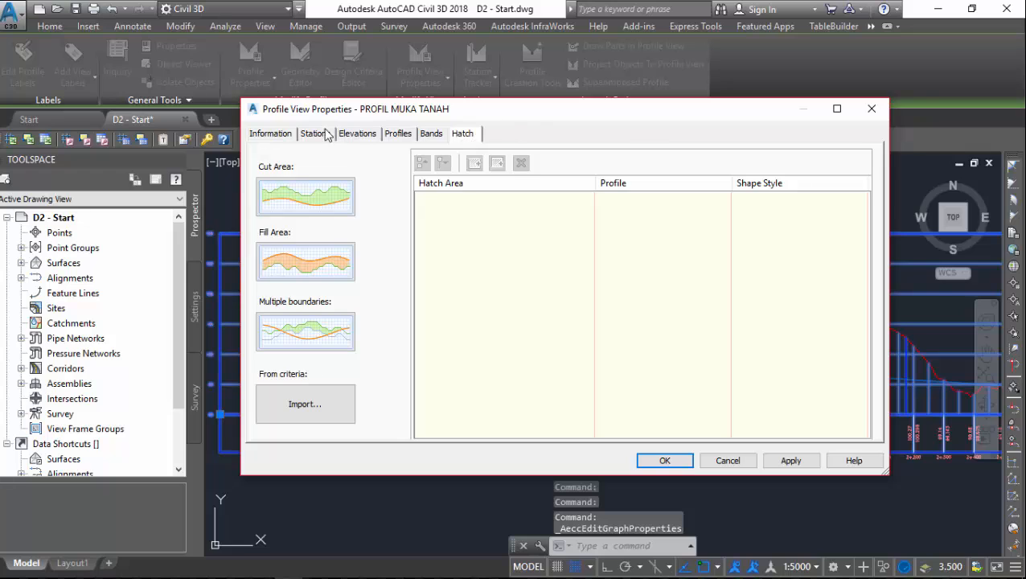
pyautogui.click(359, 133)
pyautogui.click(465, 134)
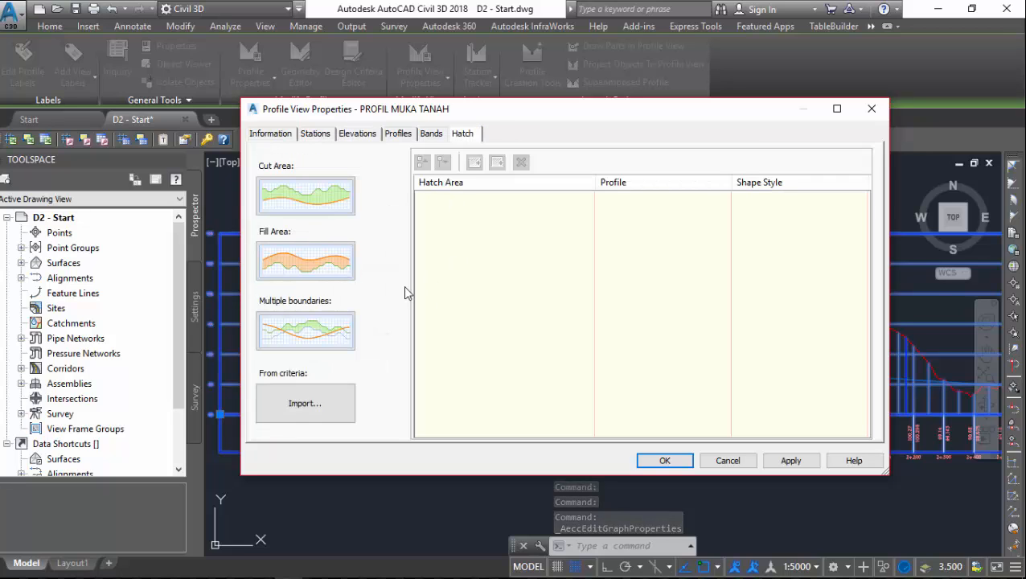
pyautogui.click(323, 194)
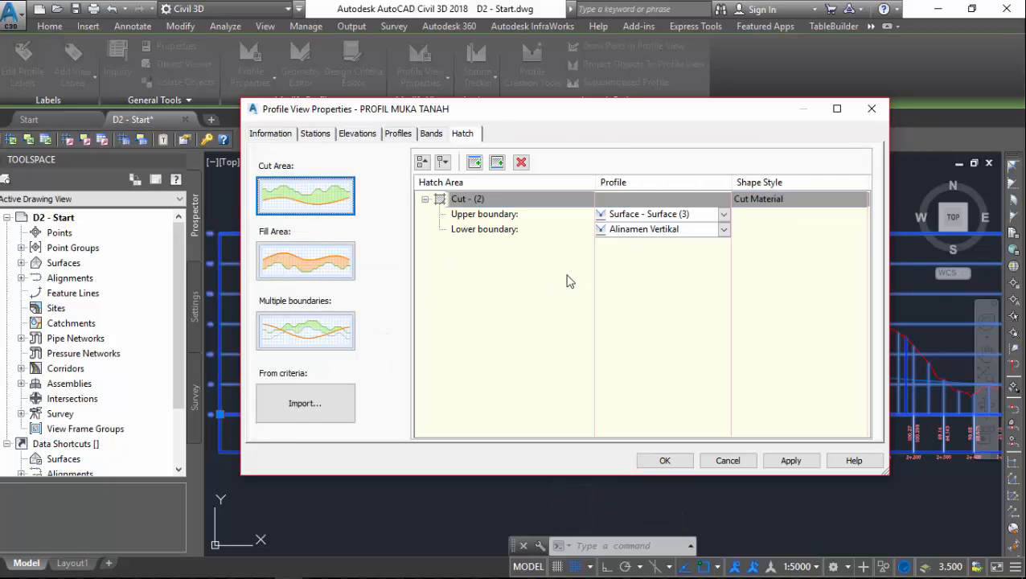
pyautogui.click(318, 262)
pyautogui.click(779, 351)
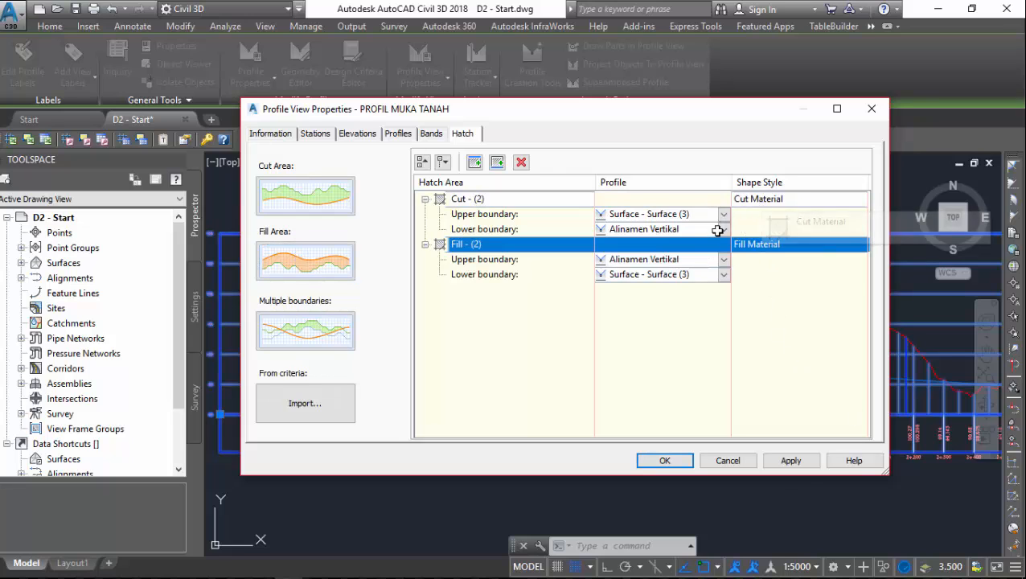
# Examine the display settings and hatch pattern of the cut area's Cut Material shape style without changing them
pyautogui.click(788, 201)
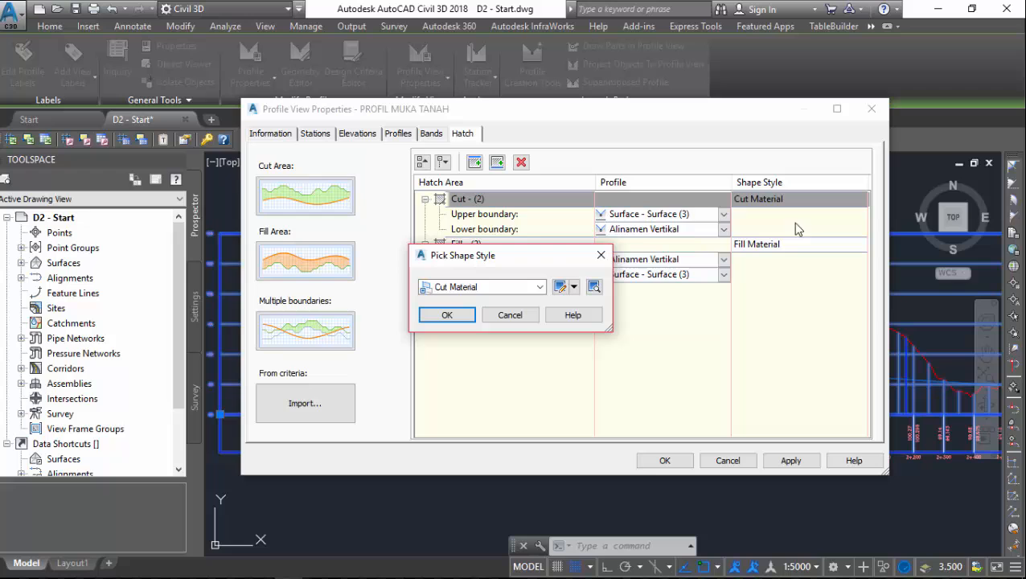
pyautogui.click(561, 287)
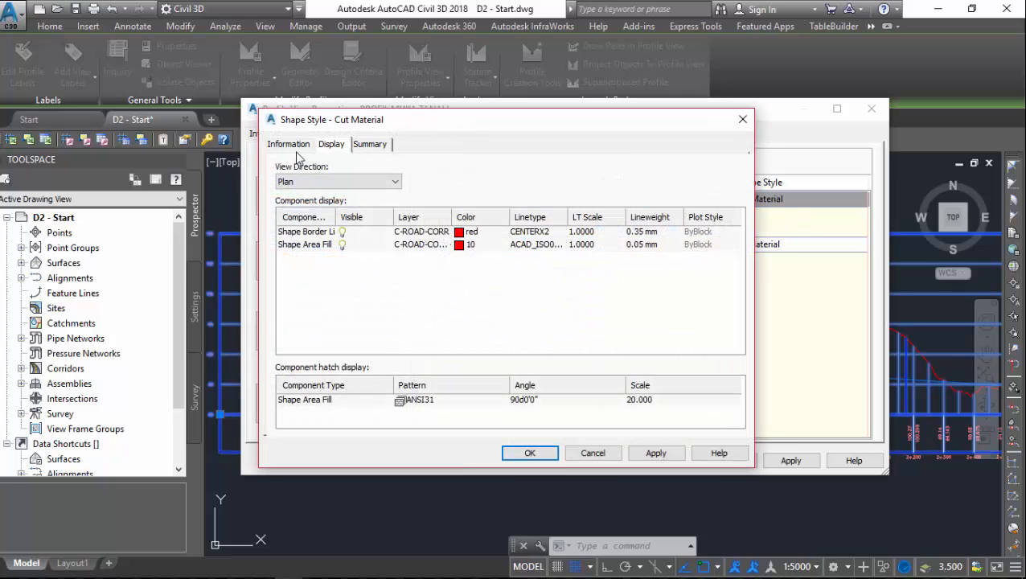
pyautogui.click(417, 399)
pyautogui.click(417, 400)
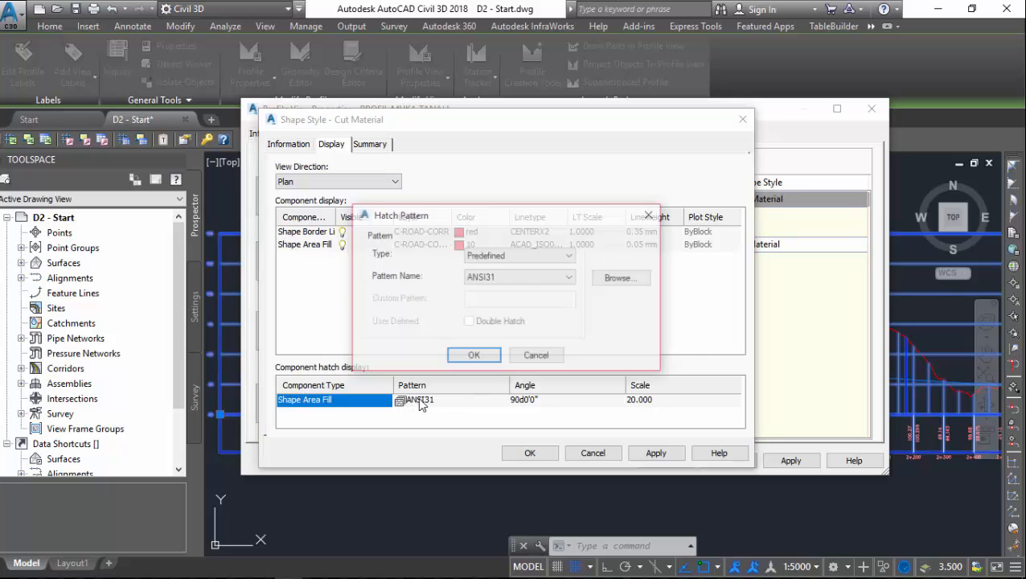
pyautogui.click(534, 356)
pyautogui.click(593, 452)
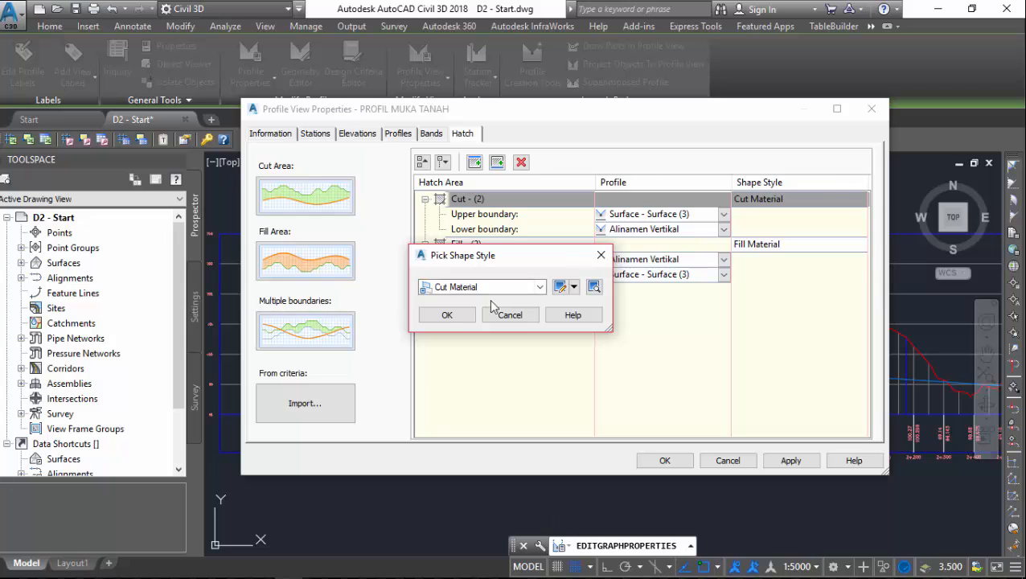
pyautogui.click(447, 314)
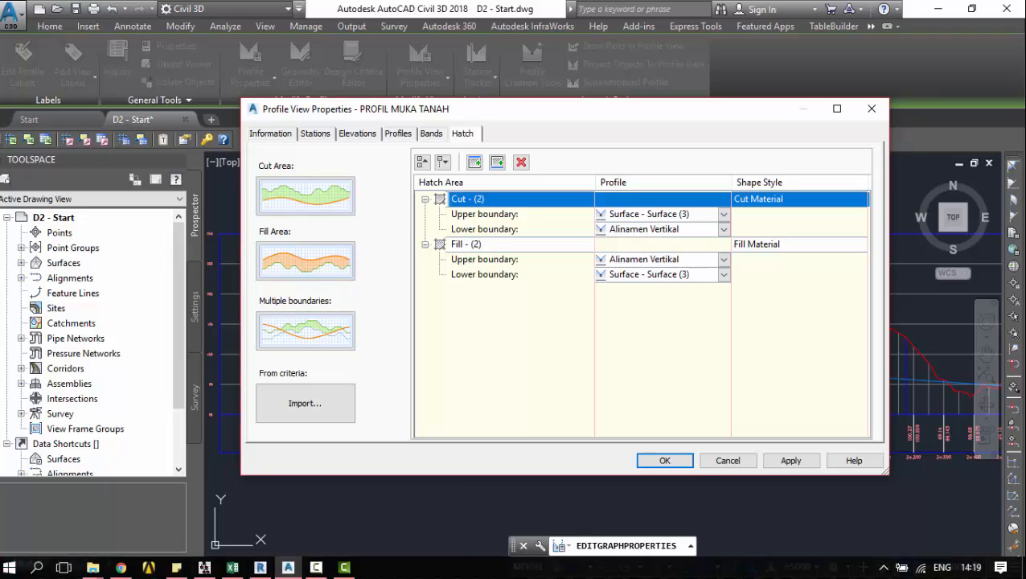
# Capture the Profile View Properties dialog with Snipping Tool and accept the dialog to apply the cut and fill hatches
pyautogui.press('super')
pyautogui.write('sni')
pyautogui.press('Return')
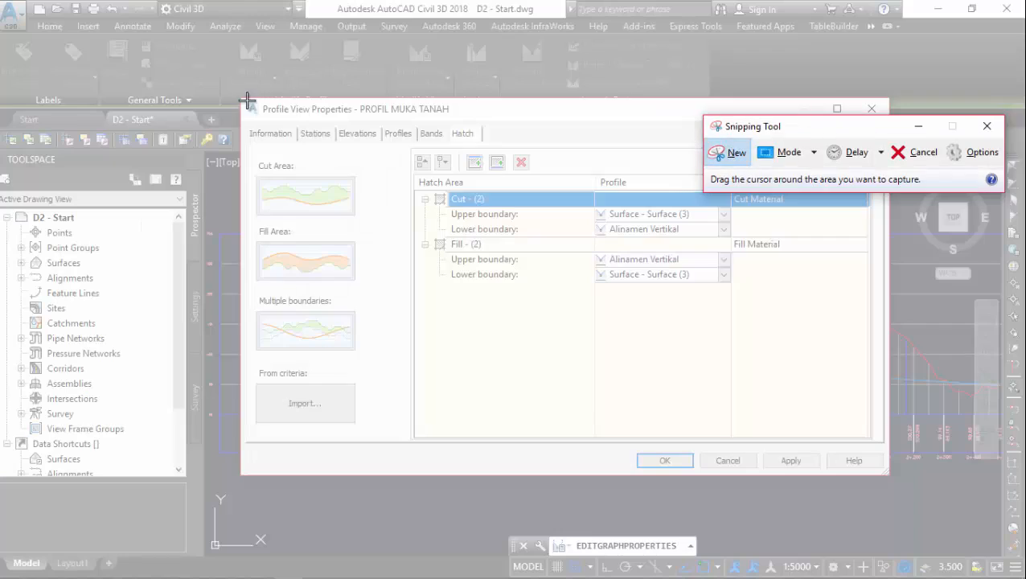
pyautogui.moveTo(248, 101); pyautogui.dragTo(878, 465)
pyautogui.press('super')
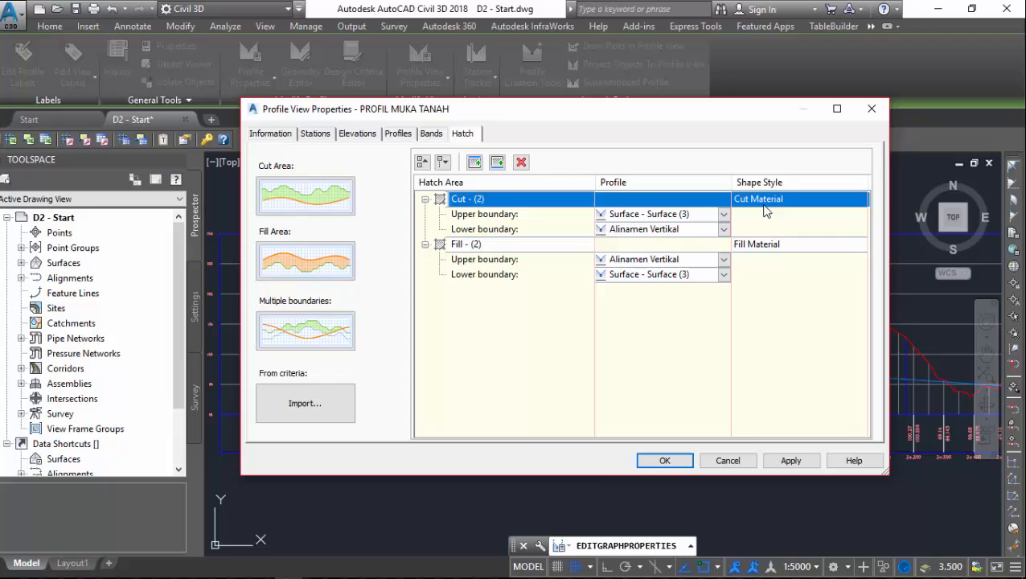
pyautogui.click(719, 394)
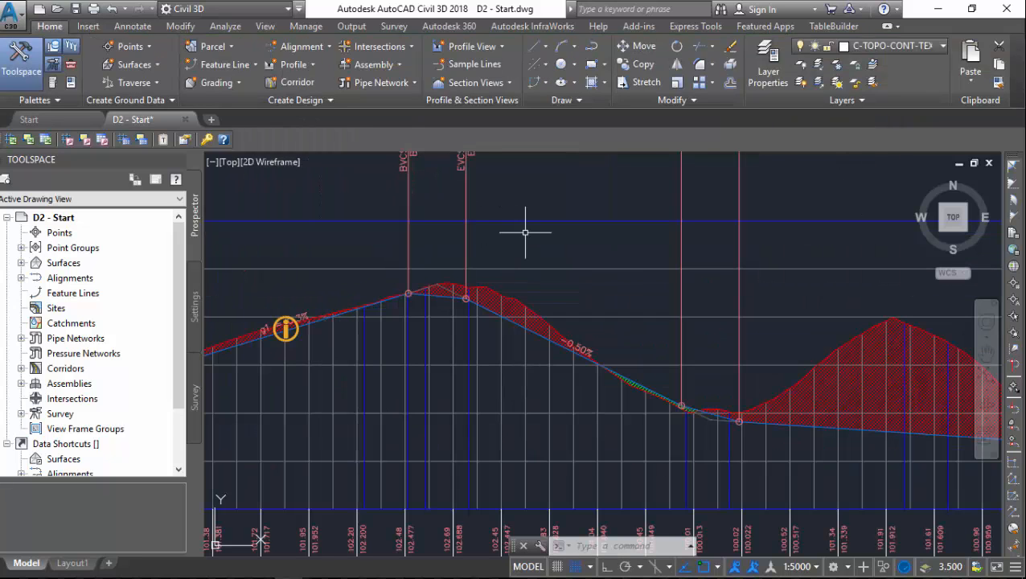
# Check the captured hatch settings and examine the cut and fill hatching along the profile view
pyautogui.hotkey('alt', 'Tab')
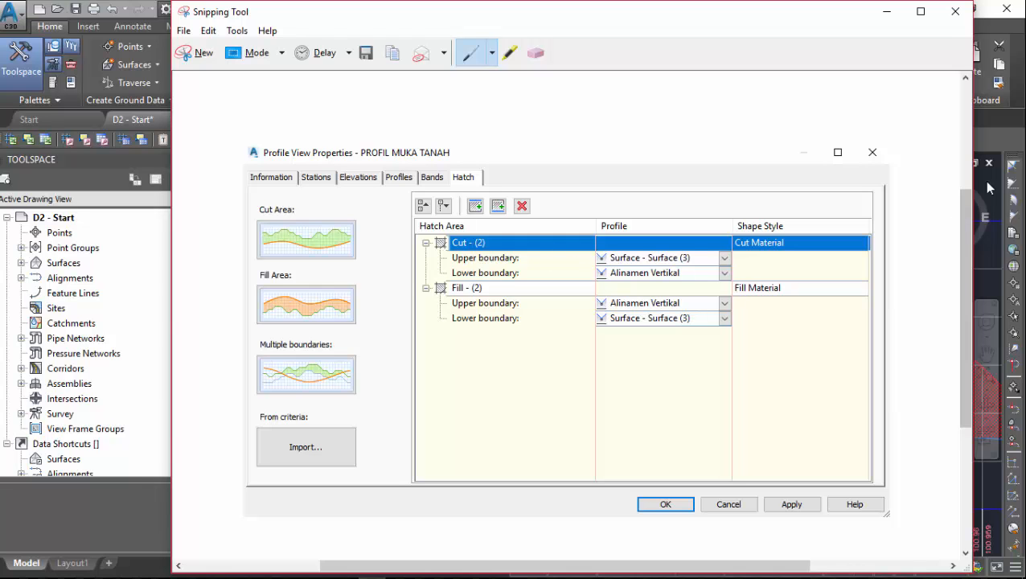
pyautogui.click(1011, 123)
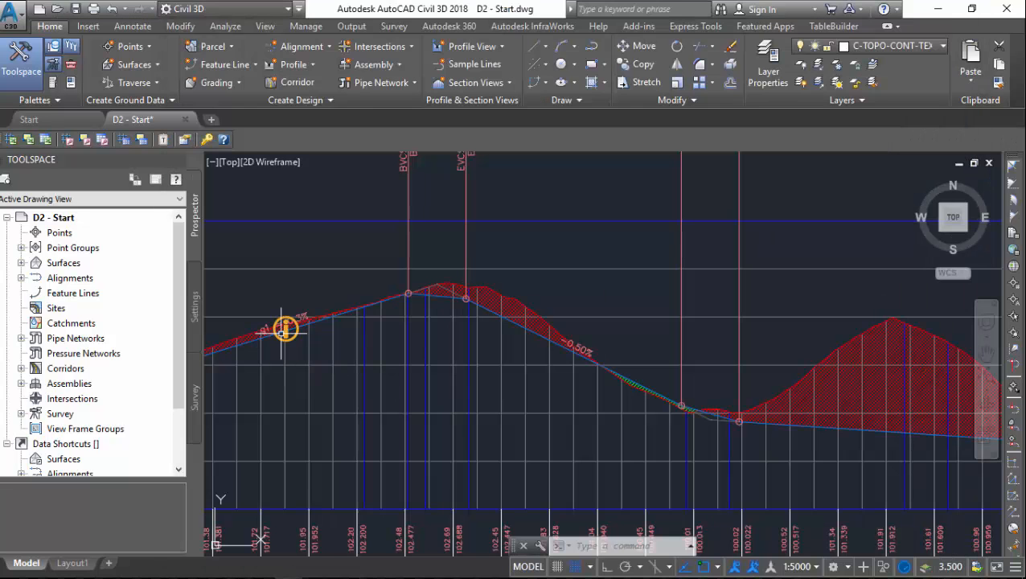
pyautogui.scroll(2, 281, 329)
pyautogui.scroll(-4, 634, 323)
pyautogui.scroll(2, 539, 324)
pyautogui.scroll(-2, 659, 348)
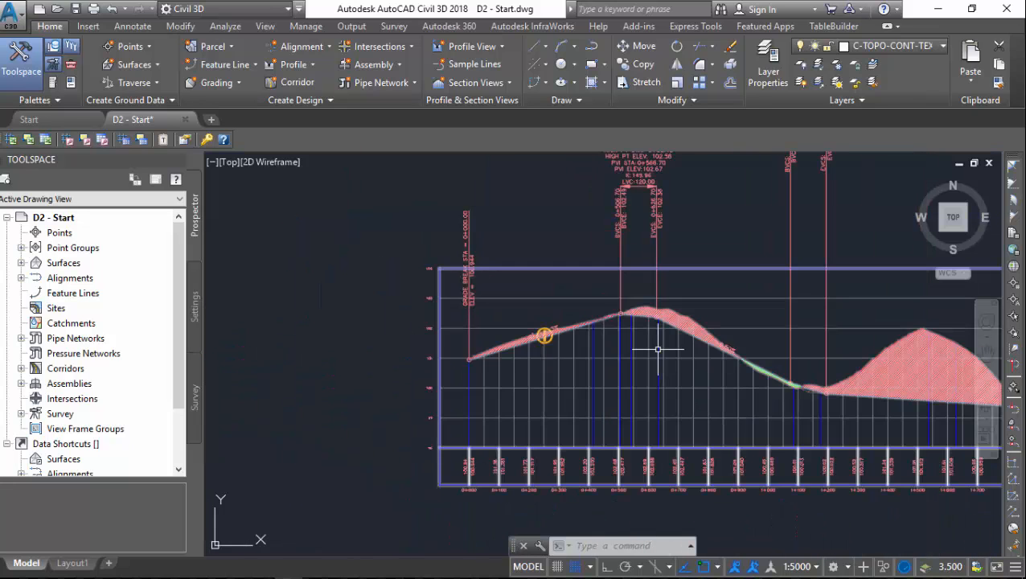
pyautogui.scroll(4, 519, 330)
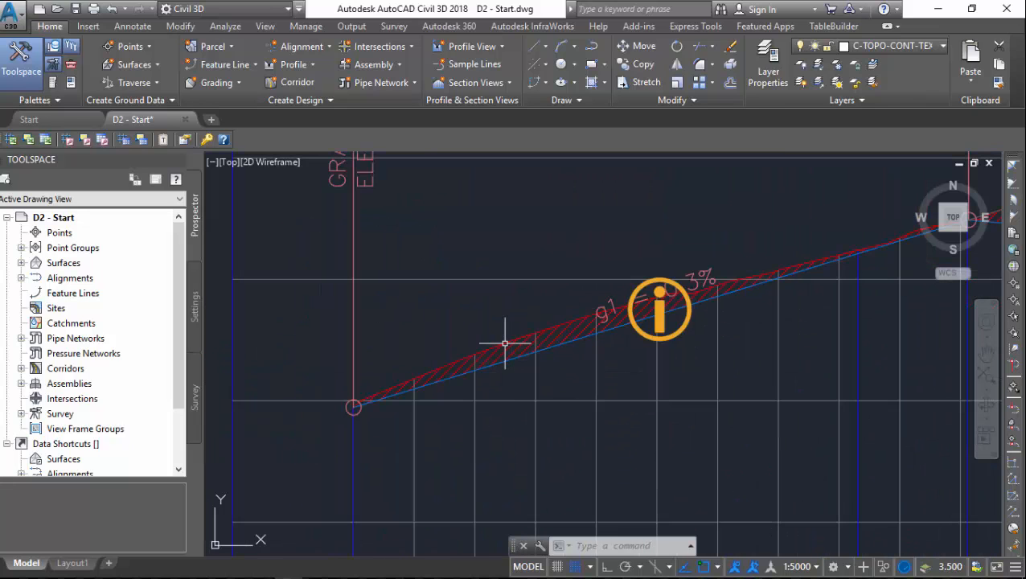
# Compare the upper and lower boundaries in the captured hatch settings with the hatched area around the g1 grade label
pyautogui.hotkey('alt', 'Tab')
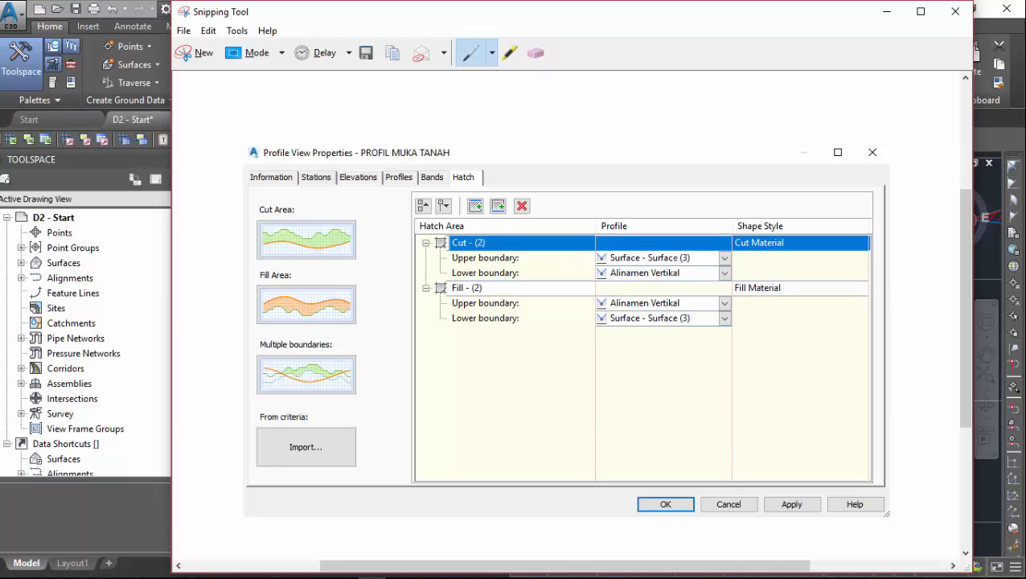
pyautogui.hotkey('alt', 'Tab')
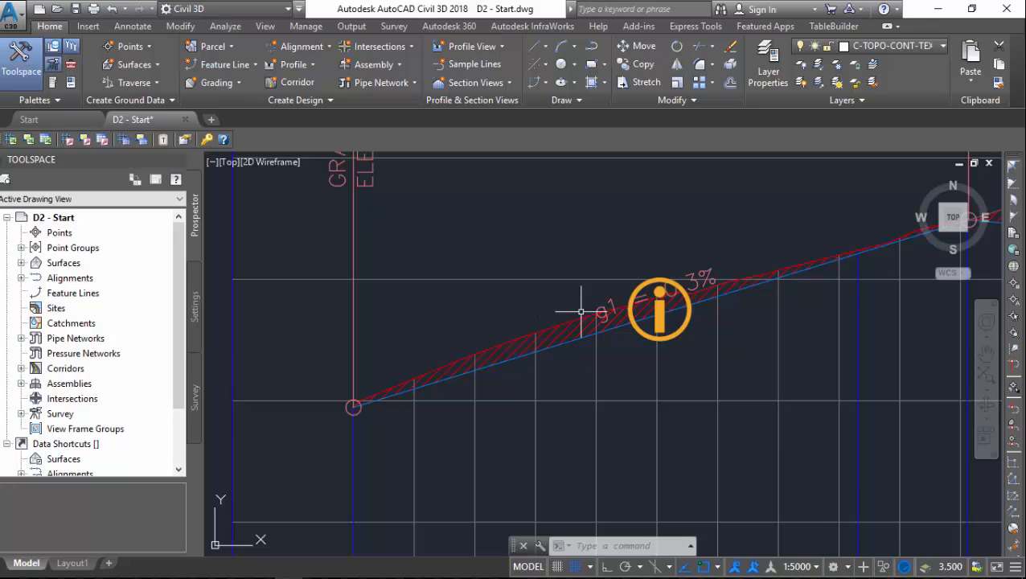
pyautogui.hotkey('alt', 'Tab')
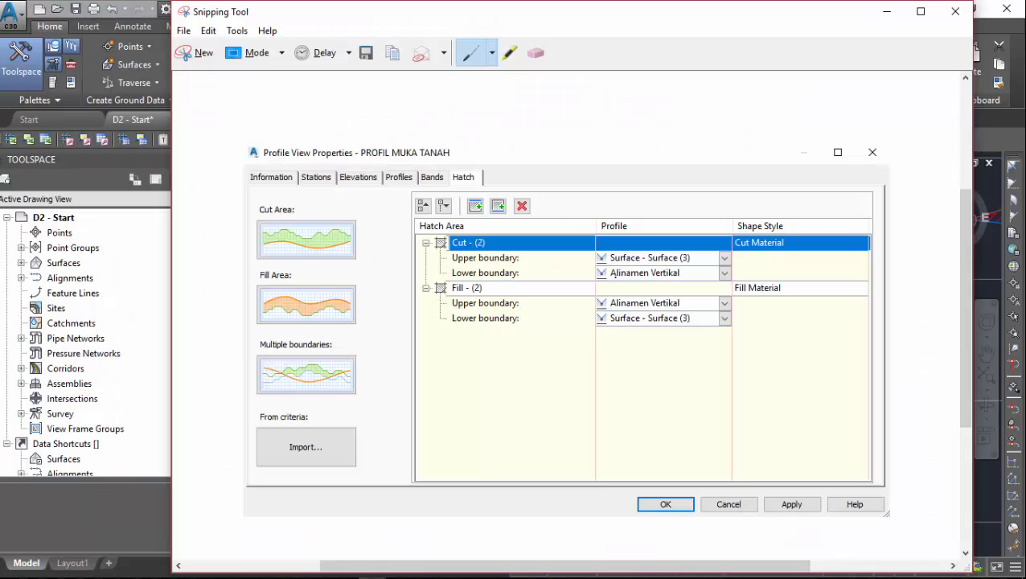
pyautogui.click(995, 137)
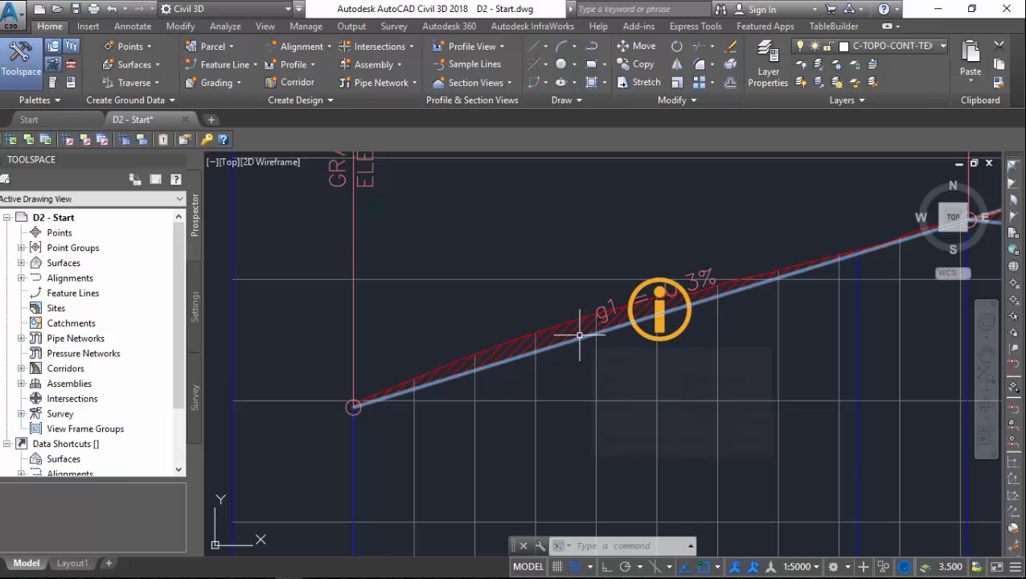
pyautogui.hotkey('alt', 'Tab')
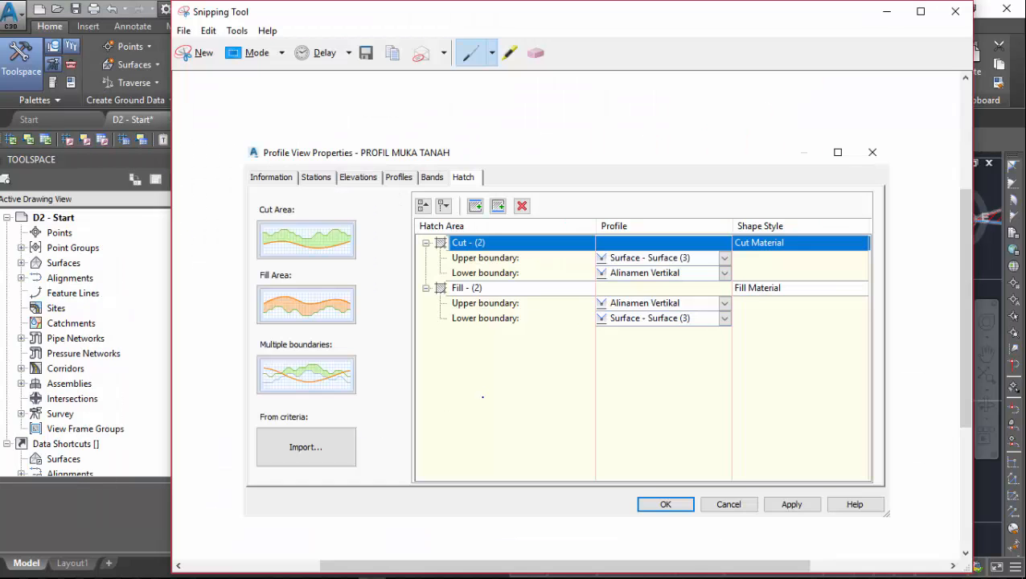
pyautogui.hotkey('alt', 'Tab')
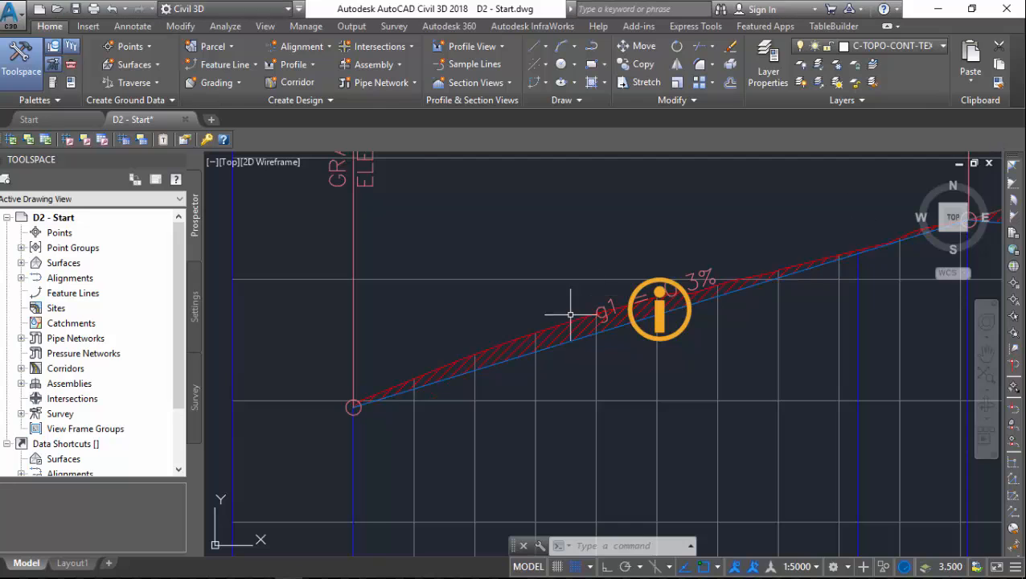
# Compare the captured cut and fill boundary settings with the hatched areas around the sag curve in the profile view
pyautogui.scroll(2, 484, 364)
pyautogui.scroll(-2, 667, 415)
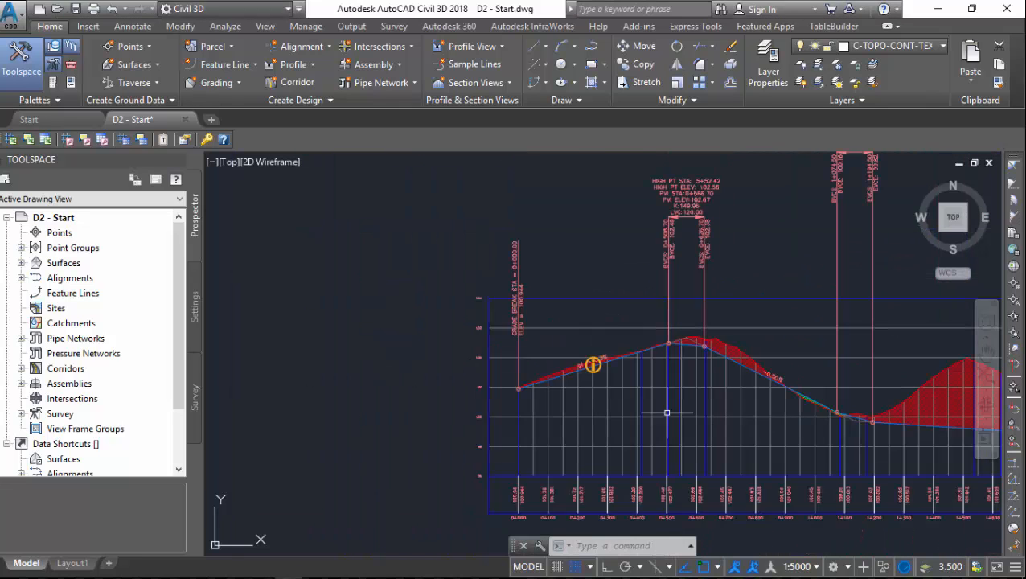
pyautogui.scroll(4, 853, 416)
pyautogui.scroll(2, 764, 392)
pyautogui.hotkey('alt', 'Tab')
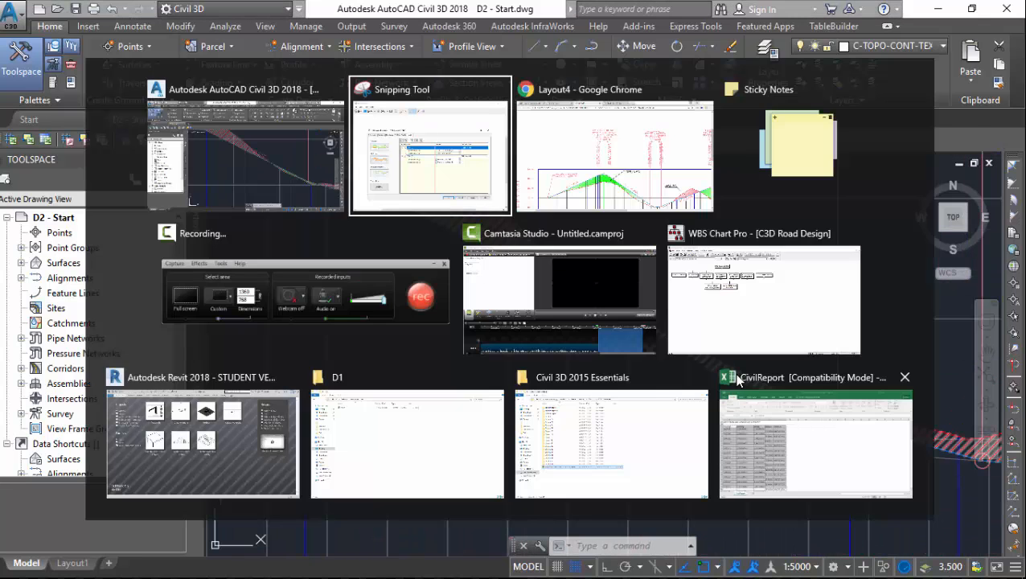
pyautogui.moveTo(576, 30); pyautogui.dragTo(383, 72)
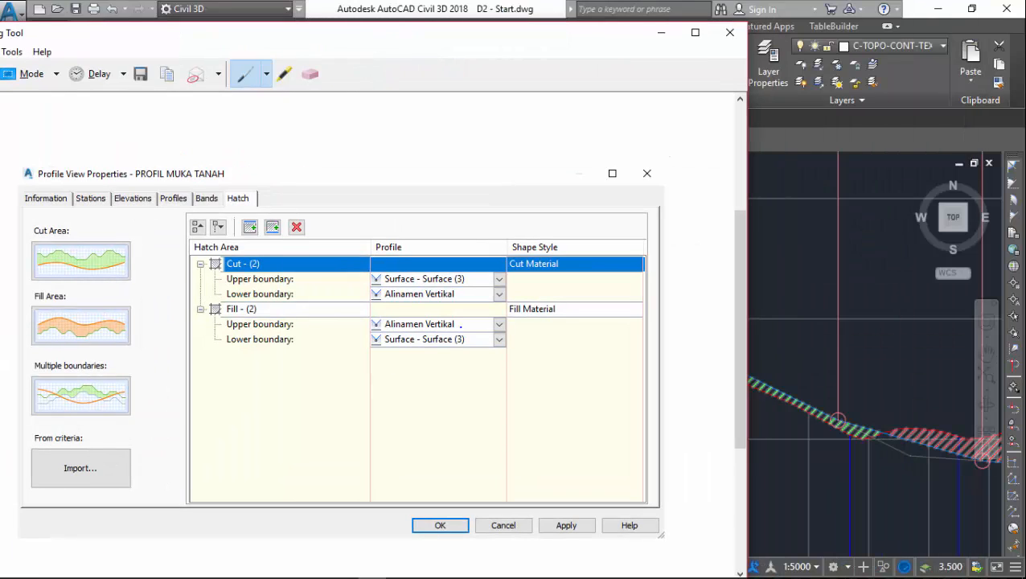
pyautogui.click(764, 364)
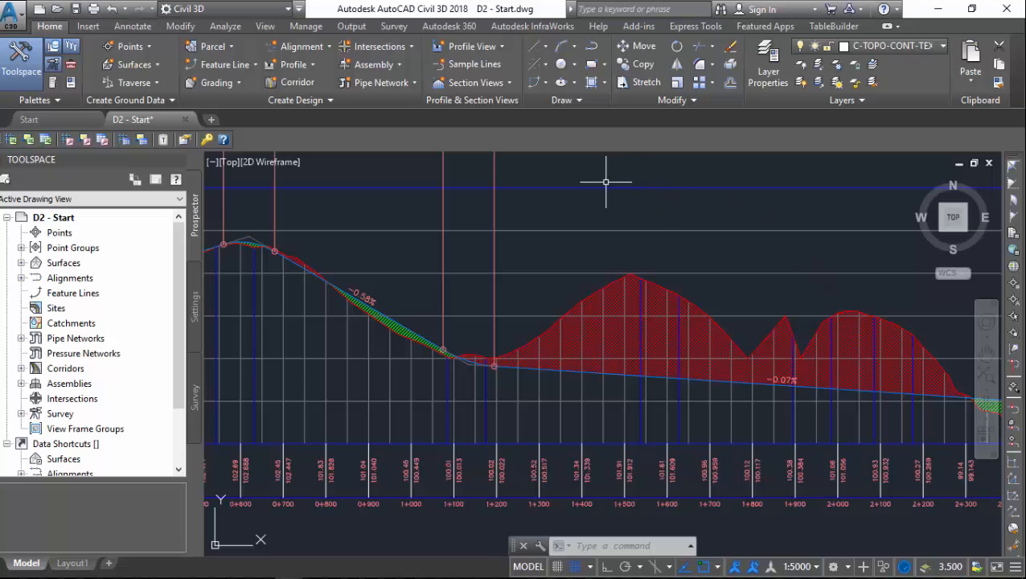
# Examine the horizontal alignment over the contour plan and compare it with the cut and fill areas along the profile view
pyautogui.moveTo(557, 197)
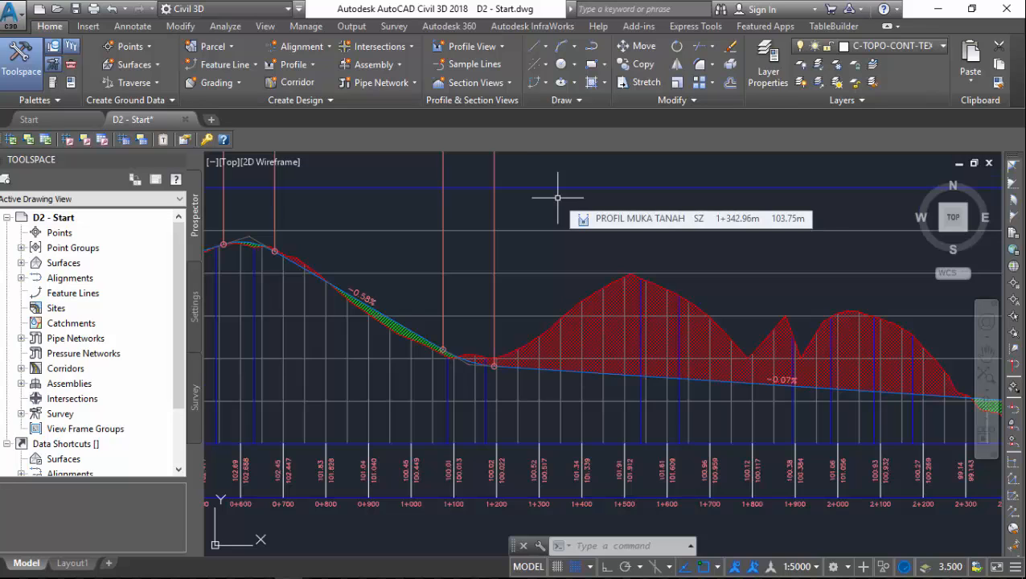
pyautogui.scroll(-2, 395, 228)
pyautogui.scroll(5, 400, 213)
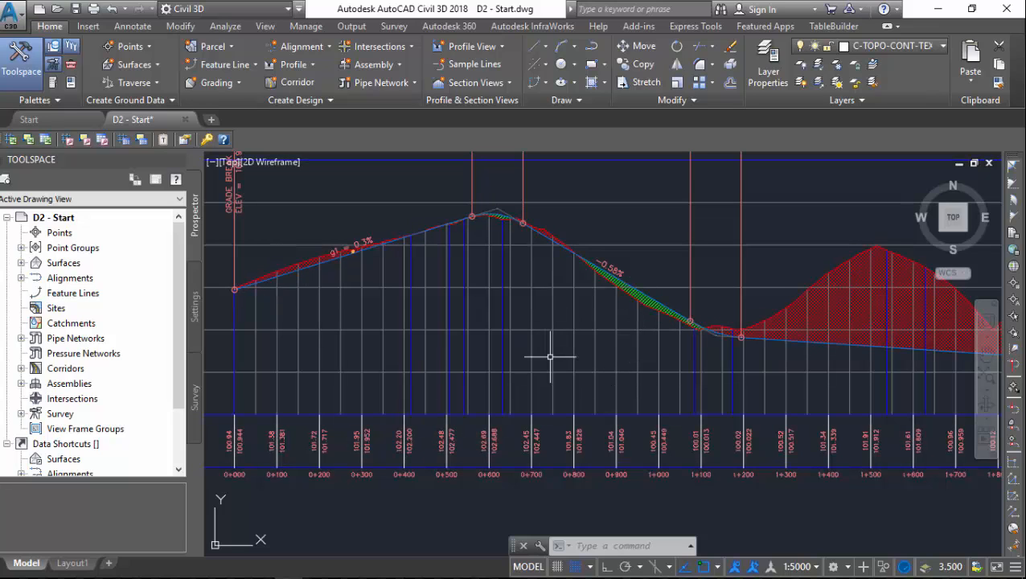
pyautogui.moveTo(550, 357)
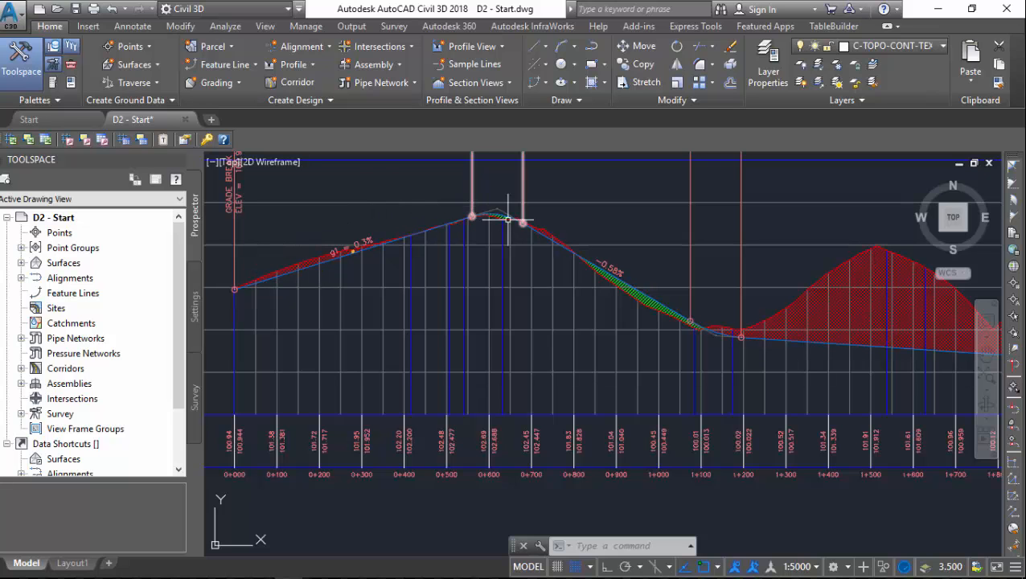
pyautogui.scroll(-6, 563, 319)
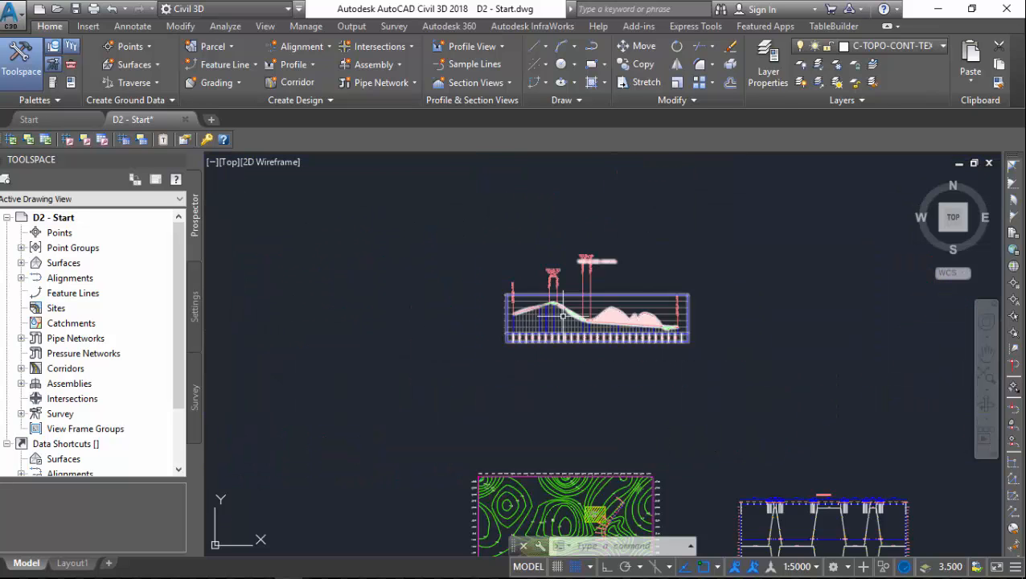
pyautogui.scroll(6, 560, 412)
pyautogui.scroll(2, 512, 422)
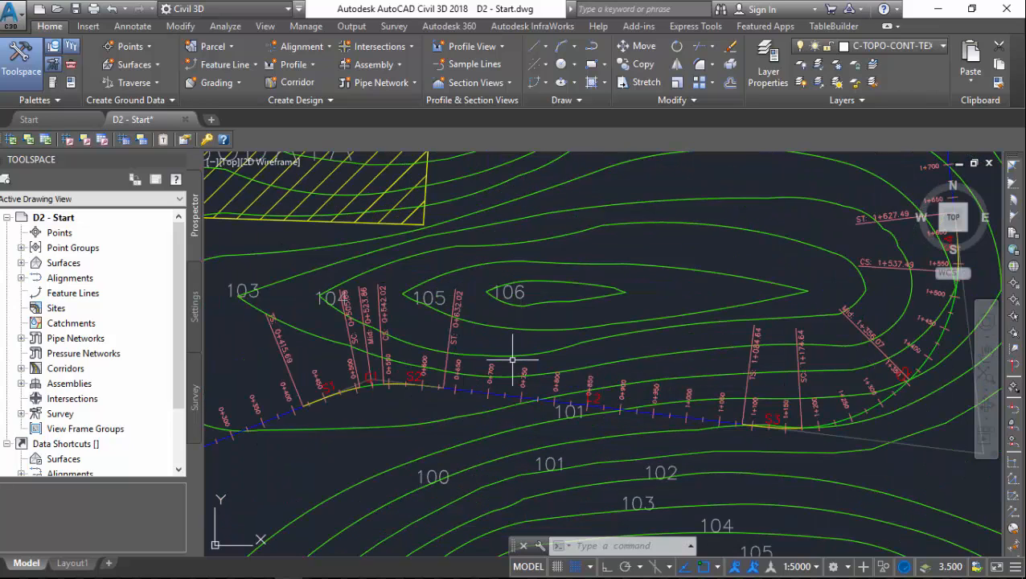
pyautogui.scroll(-6, 499, 466)
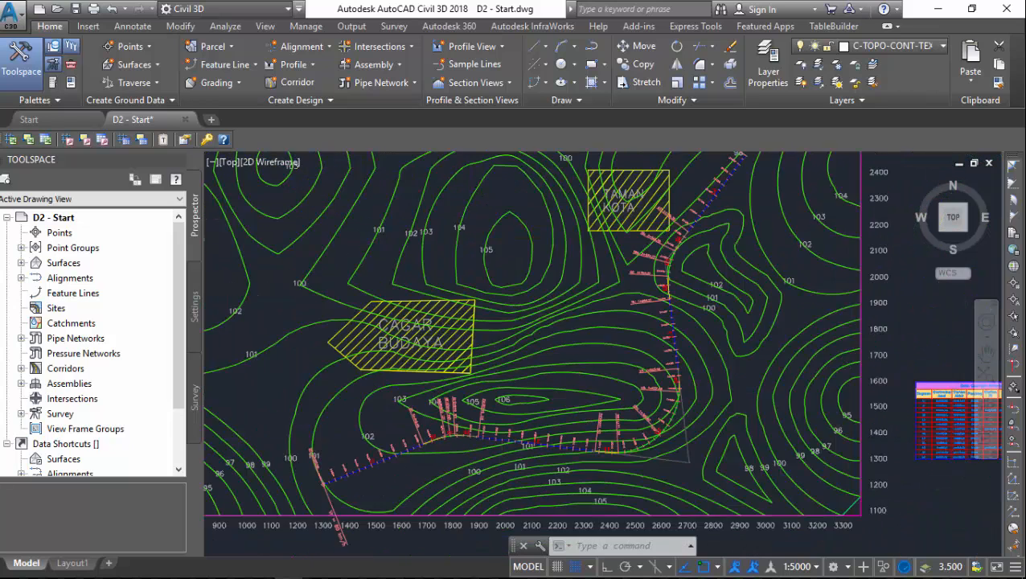
pyautogui.scroll(5, 510, 277)
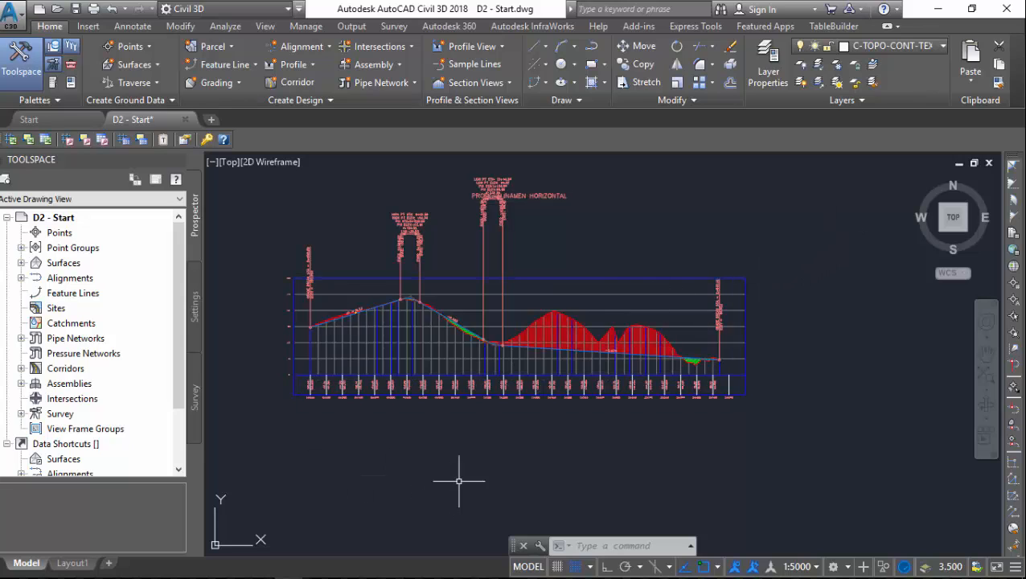
pyautogui.scroll(2, 505, 350)
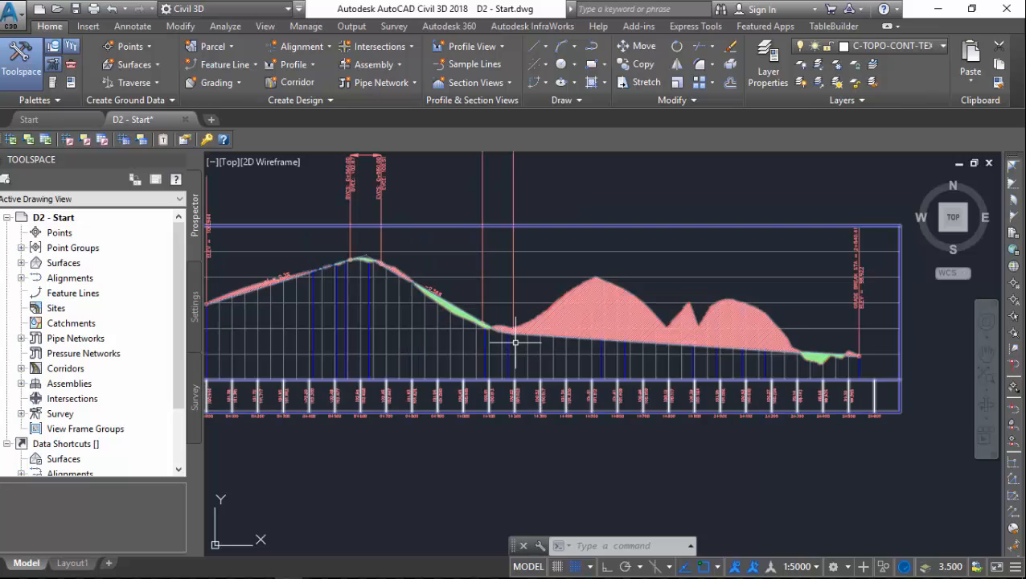
pyautogui.moveTo(534, 335)
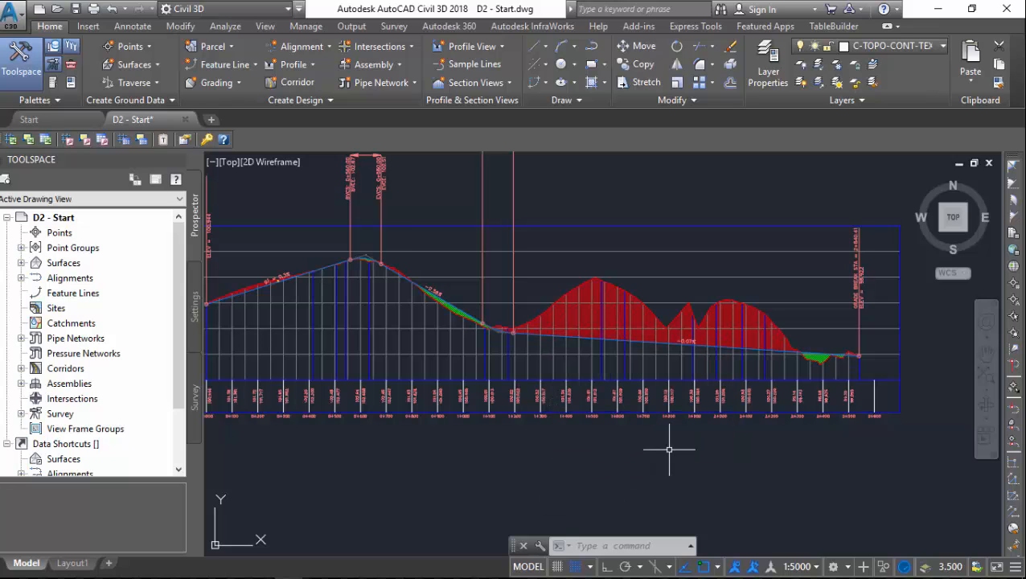
# Raise the vertical alignment's -0.07% tangent slightly by moving its midpoint, reducing the large cut area
pyautogui.scroll(2, 576, 329)
pyautogui.click(576, 328)
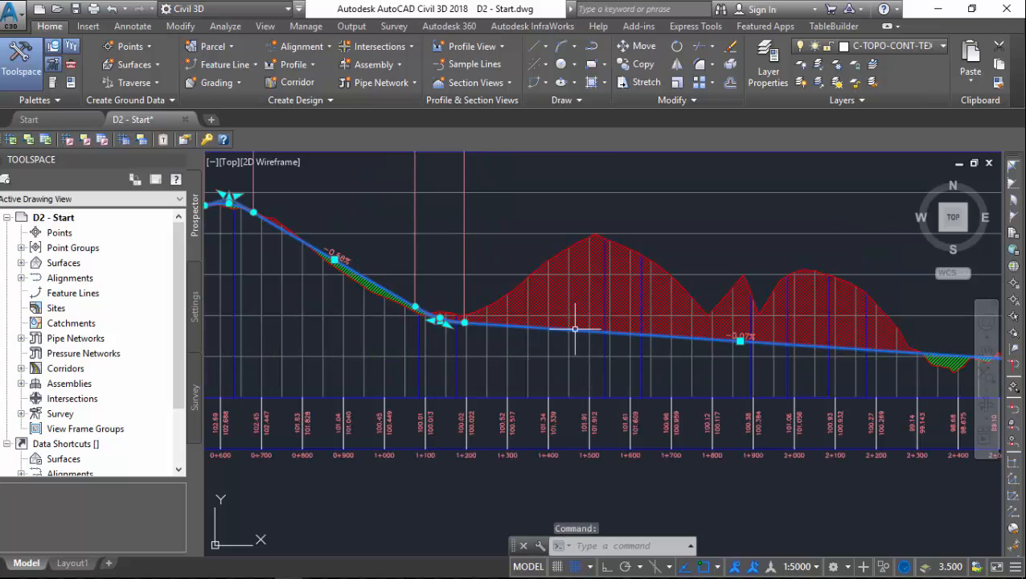
pyautogui.click(740, 339)
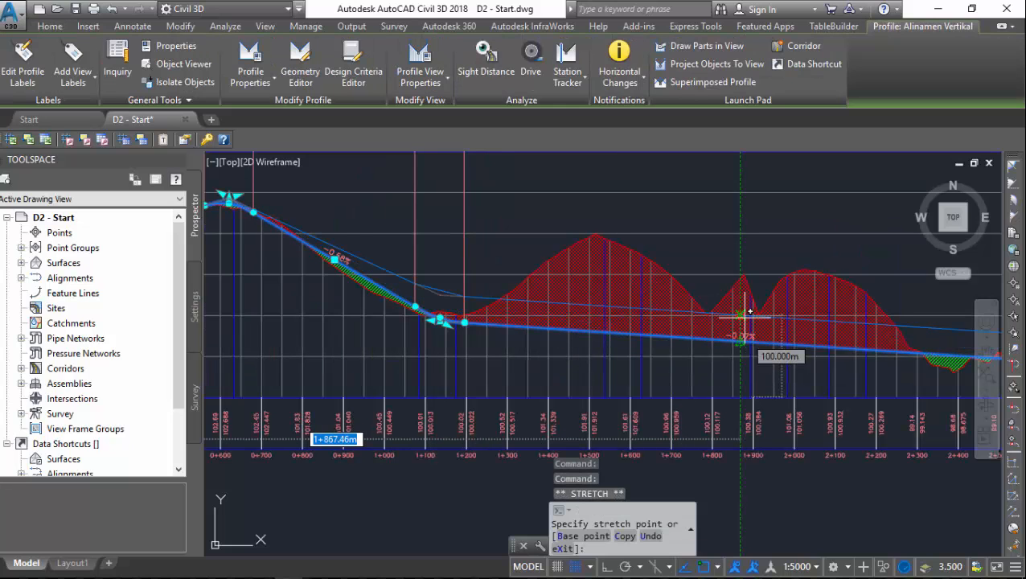
pyautogui.click(731, 323)
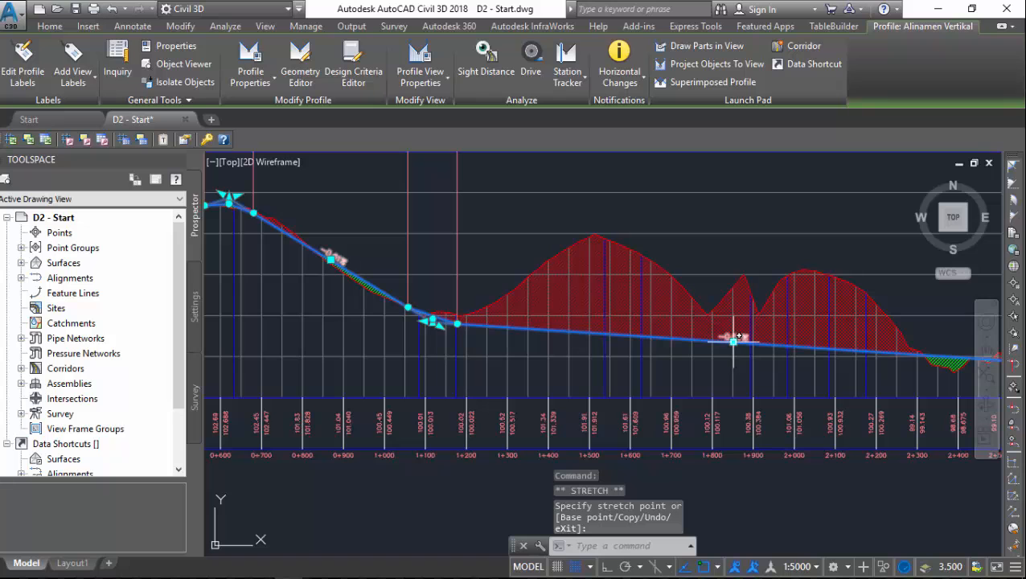
pyautogui.press('Escape')
# Move the crest curve label up and away from the profile on the start side so it gets a leader line
pyautogui.scroll(-2, 708, 318)
pyautogui.moveTo(468, 263); pyautogui.dragTo(484, 350, button='middle')
pyautogui.click(415, 235)
pyautogui.click(403, 230)
pyautogui.click(361, 260)
pyautogui.press('Escape')
# Move the sag curve label to clear space just above the profile view grid, with a leader to the curve
pyautogui.click(532, 170)
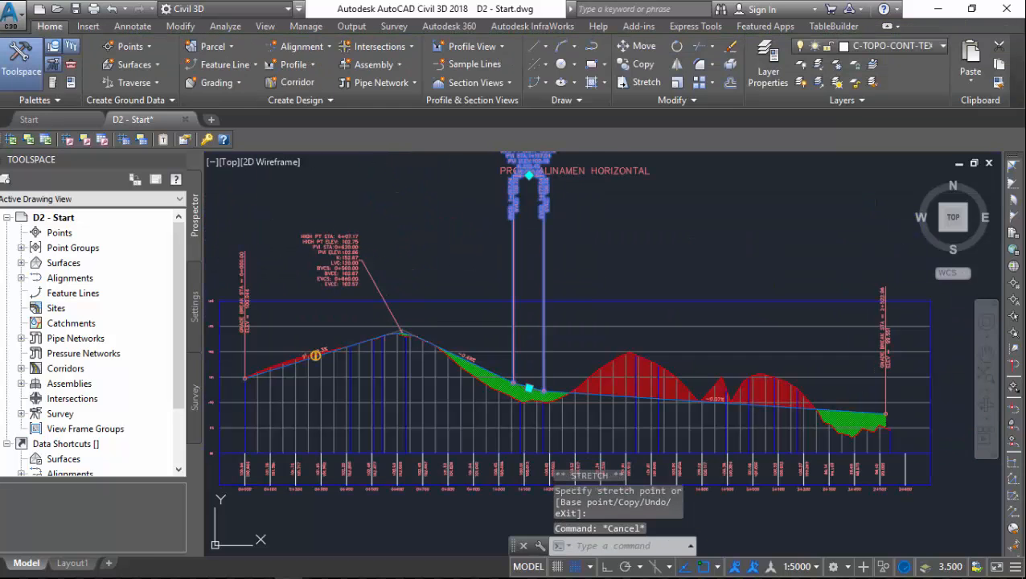
pyautogui.click(529, 388)
pyautogui.click(568, 249)
pyautogui.press('Escape')
# Move the grade break label at the alignment's end outside the profile view grid, beyond the last station
pyautogui.click(881, 342)
pyautogui.click(885, 413)
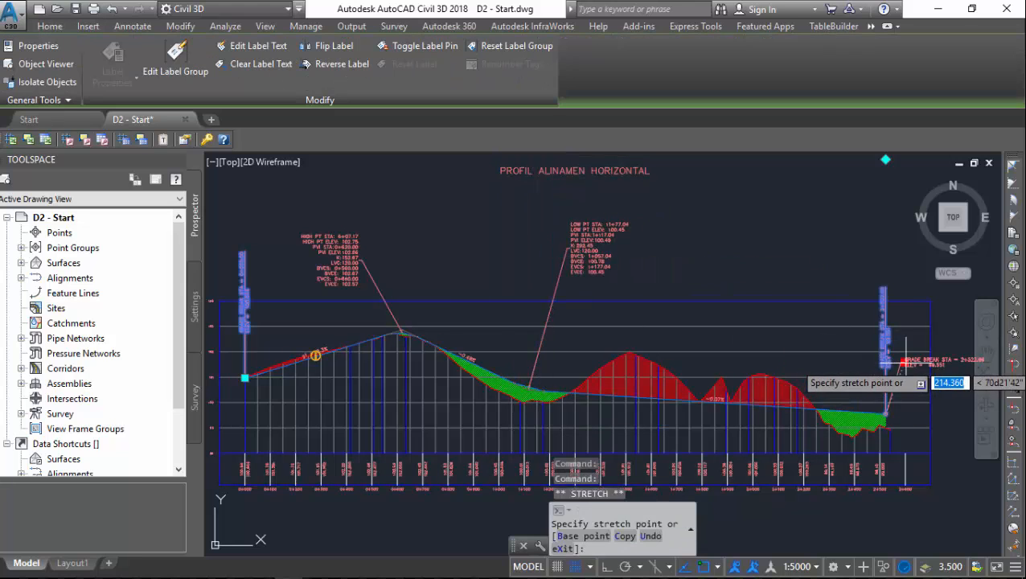
pyautogui.click(942, 366)
pyautogui.press('Escape')
# Move the grade break label at the alignment's start outside the profile view grid, before the first station
pyautogui.moveTo(556, 331); pyautogui.dragTo(671, 302, button='middle')
pyautogui.click(359, 293)
pyautogui.click(361, 349)
pyautogui.click(307, 334)
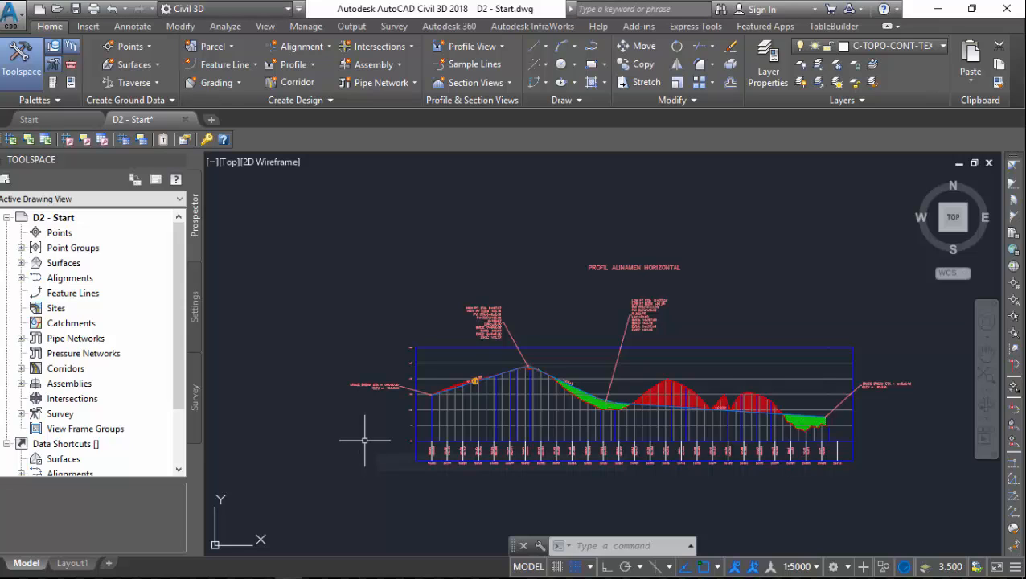
pyautogui.scroll(1, 342, 478)
pyautogui.scroll(-1, 265, 484)
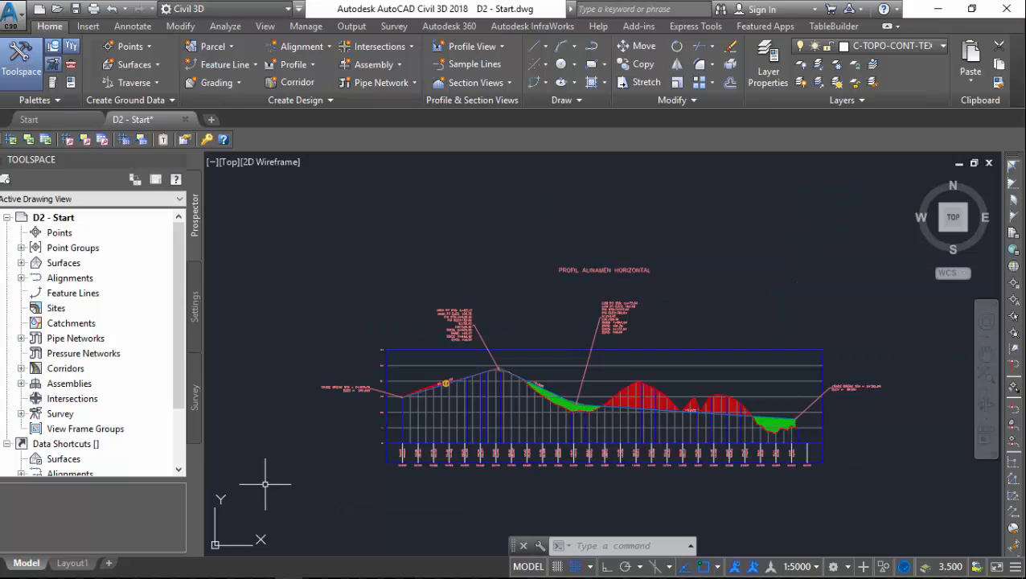